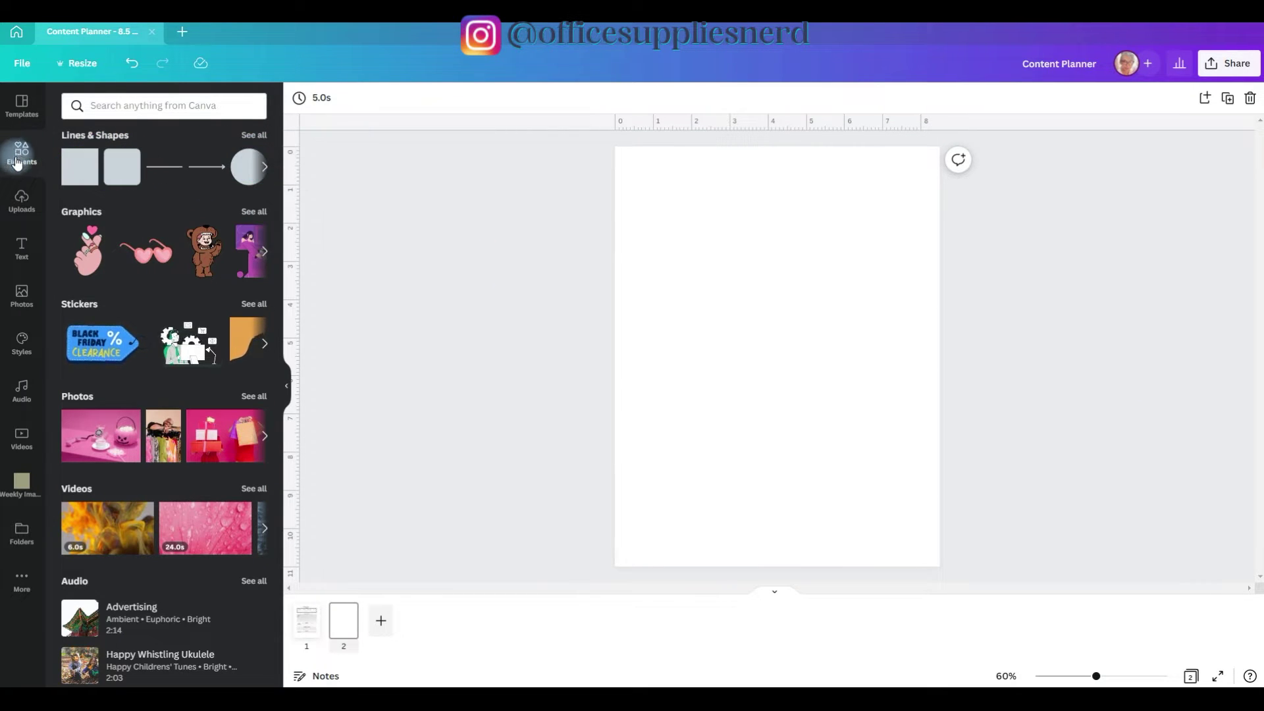
- Add the first plain grid table from Elements' Tables section to page 2
{"action": "scroll", "coordinate": [72, 206], "scroll_direction": "down", "scroll_amount": 8}
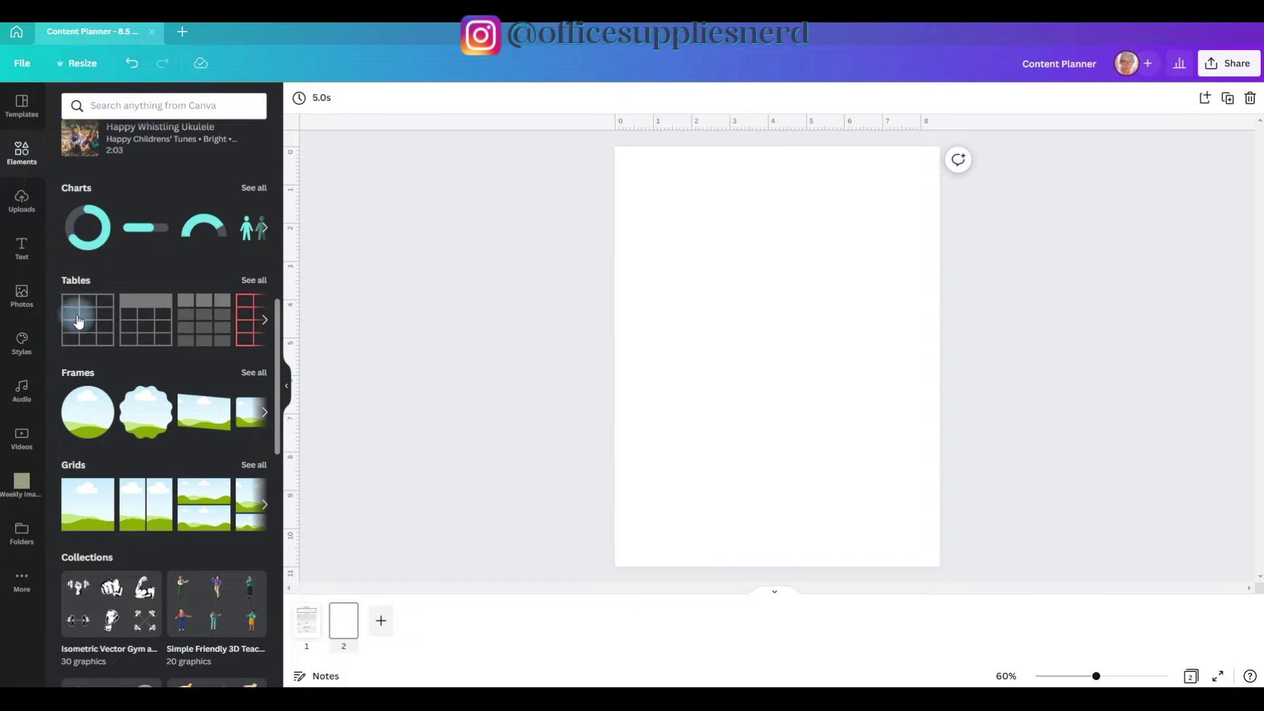
{"action": "left_click", "coordinate": [77, 320]}
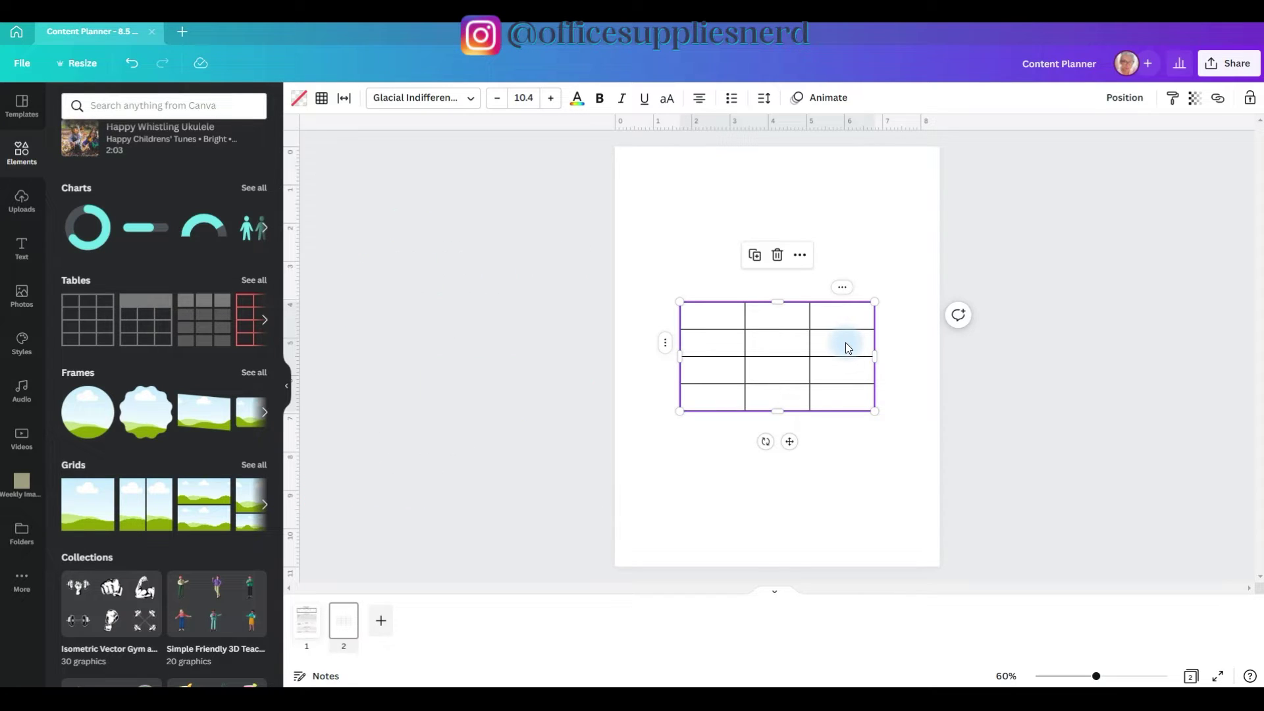
- Add columns through the column menu until the table has seven columns
{"action": "left_click", "coordinate": [842, 288]}
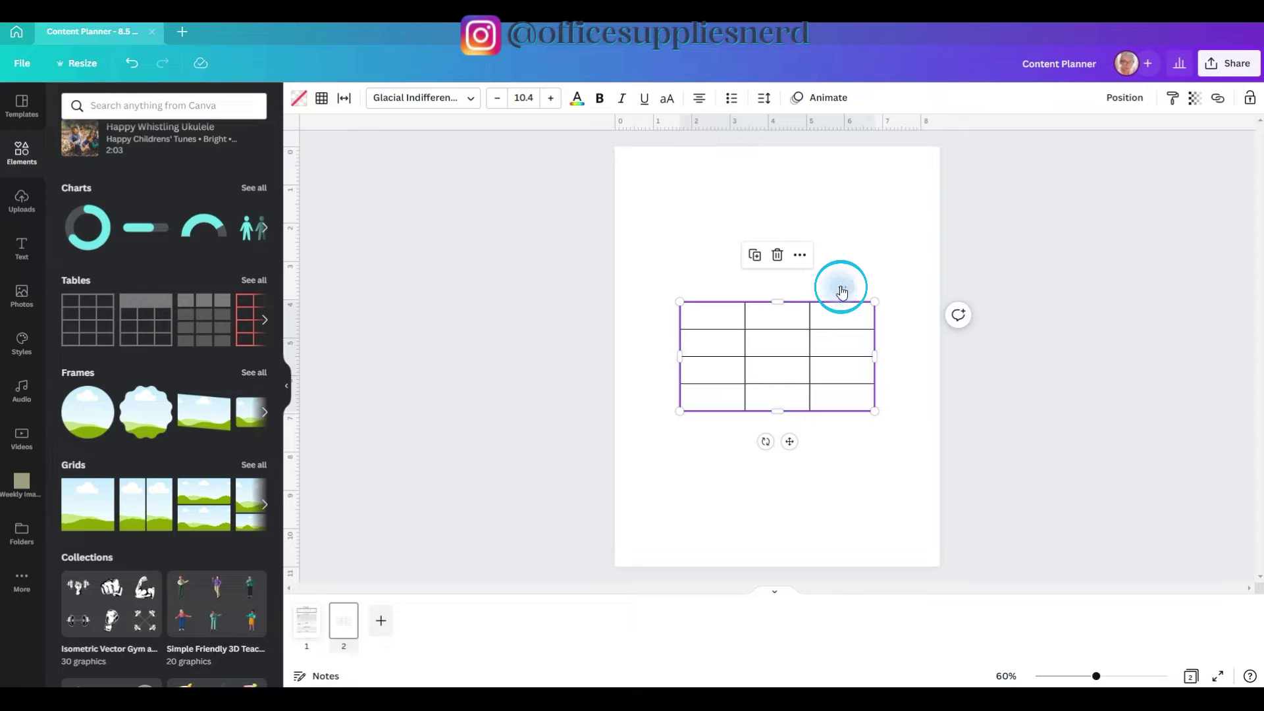
{"action": "left_click", "coordinate": [842, 290]}
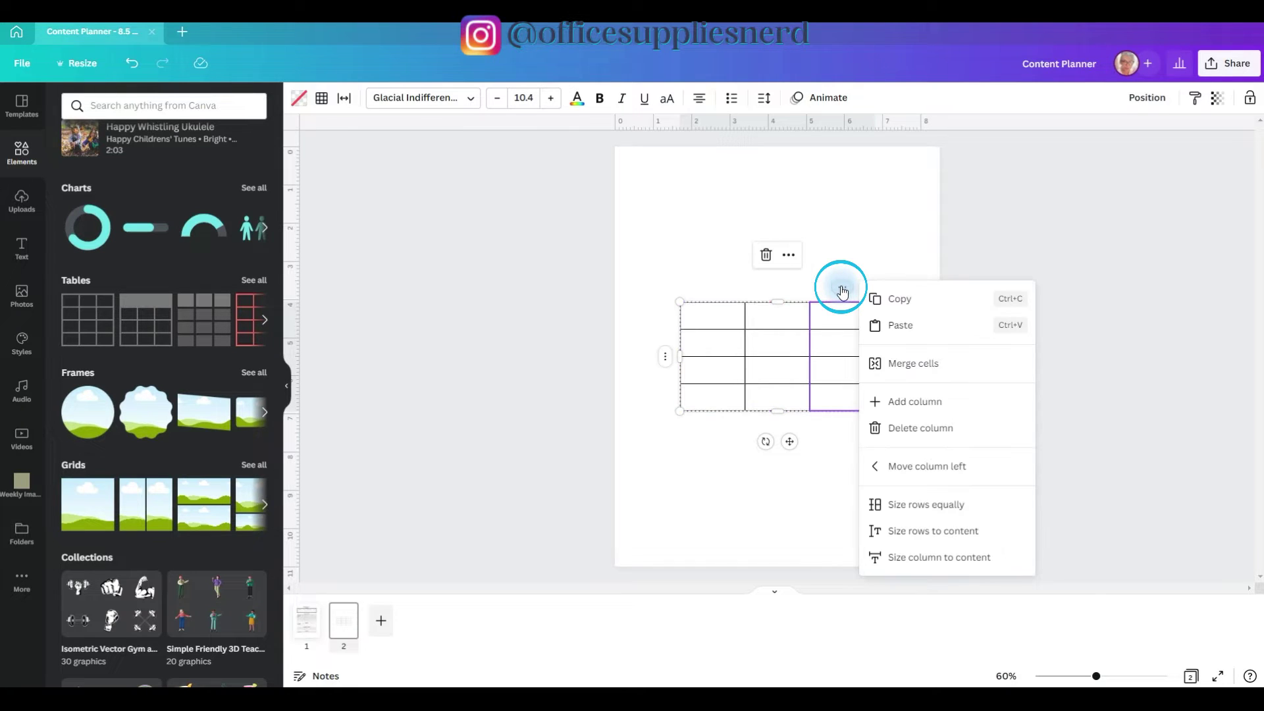
{"action": "left_click", "coordinate": [892, 404]}
{"action": "left_click", "coordinate": [801, 287]}
{"action": "left_click", "coordinate": [854, 404]}
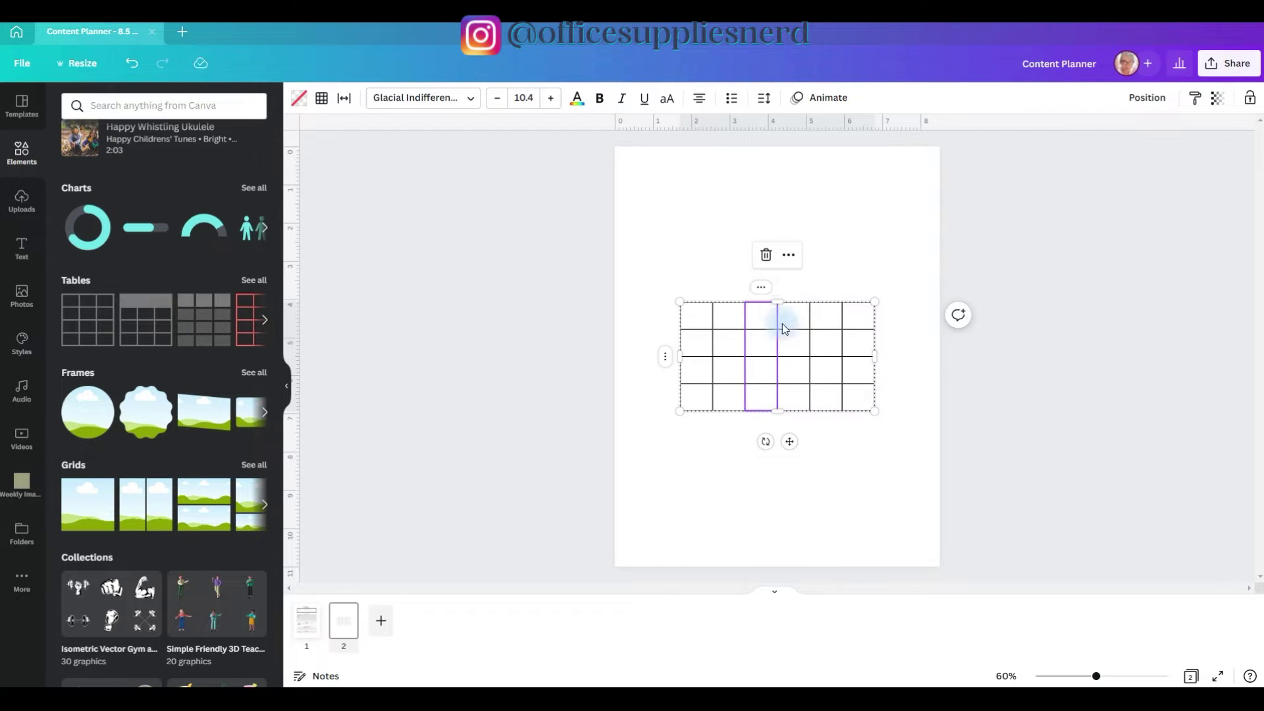
{"action": "left_click", "coordinate": [763, 291]}
{"action": "left_click", "coordinate": [822, 399]}
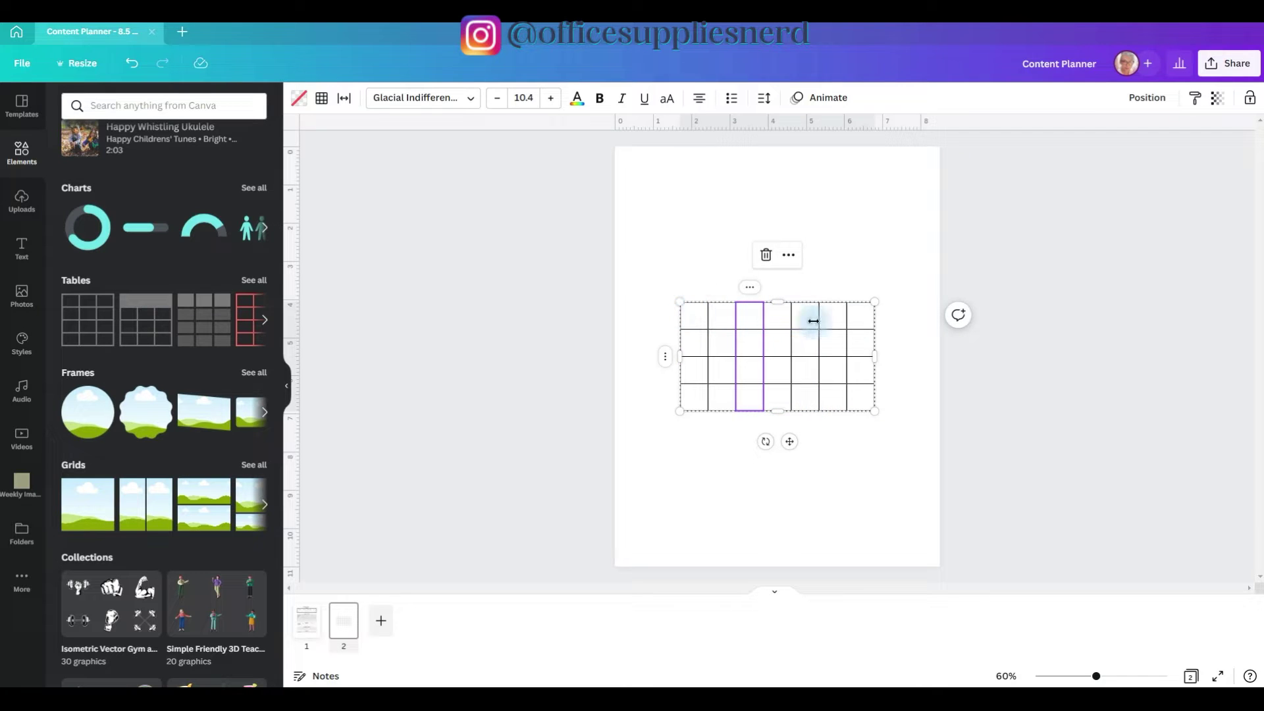
- Delete two bottom rows to leave two, and move the table to the top-left
{"action": "left_click", "coordinate": [686, 402]}
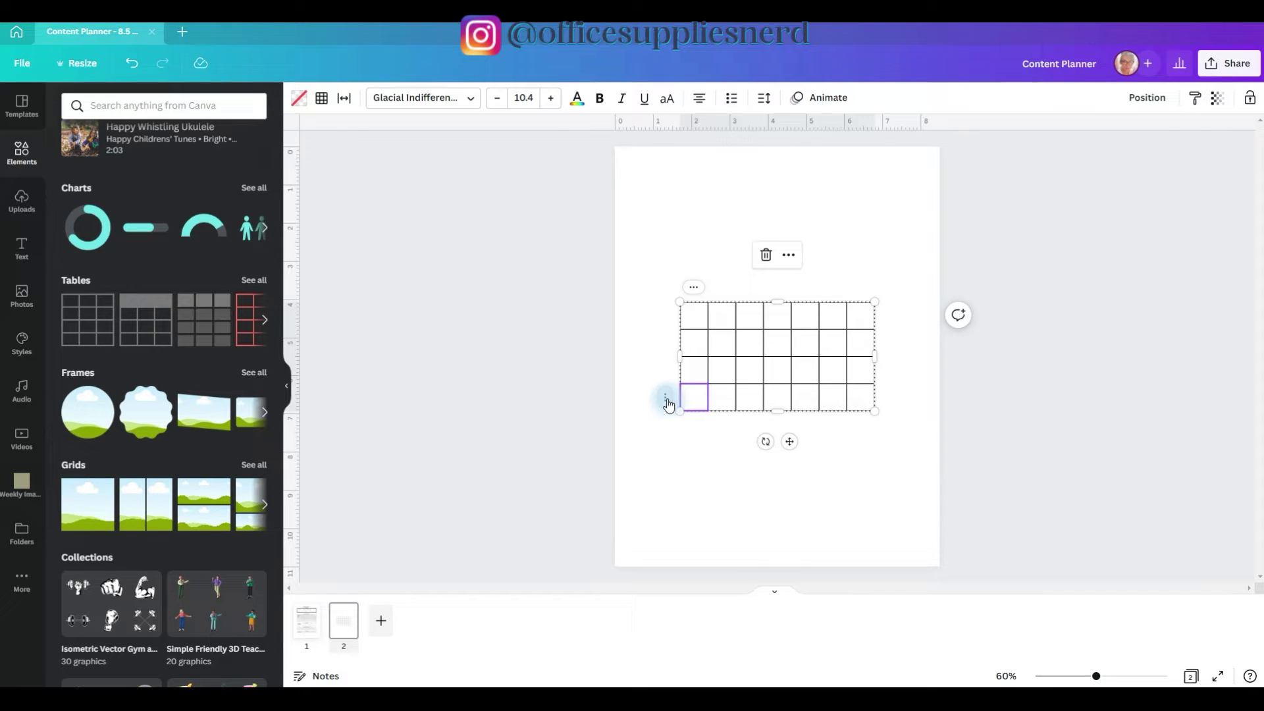
{"action": "left_click", "coordinate": [695, 401]}
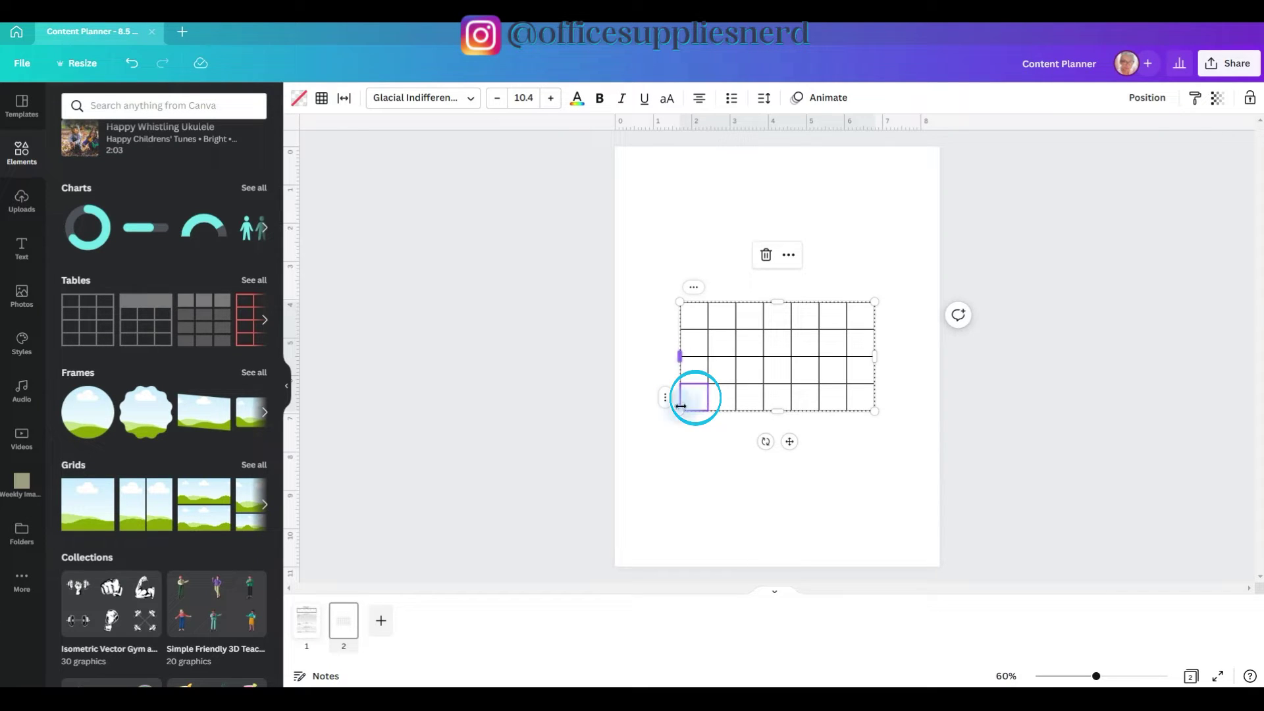
{"action": "left_click", "coordinate": [667, 401]}
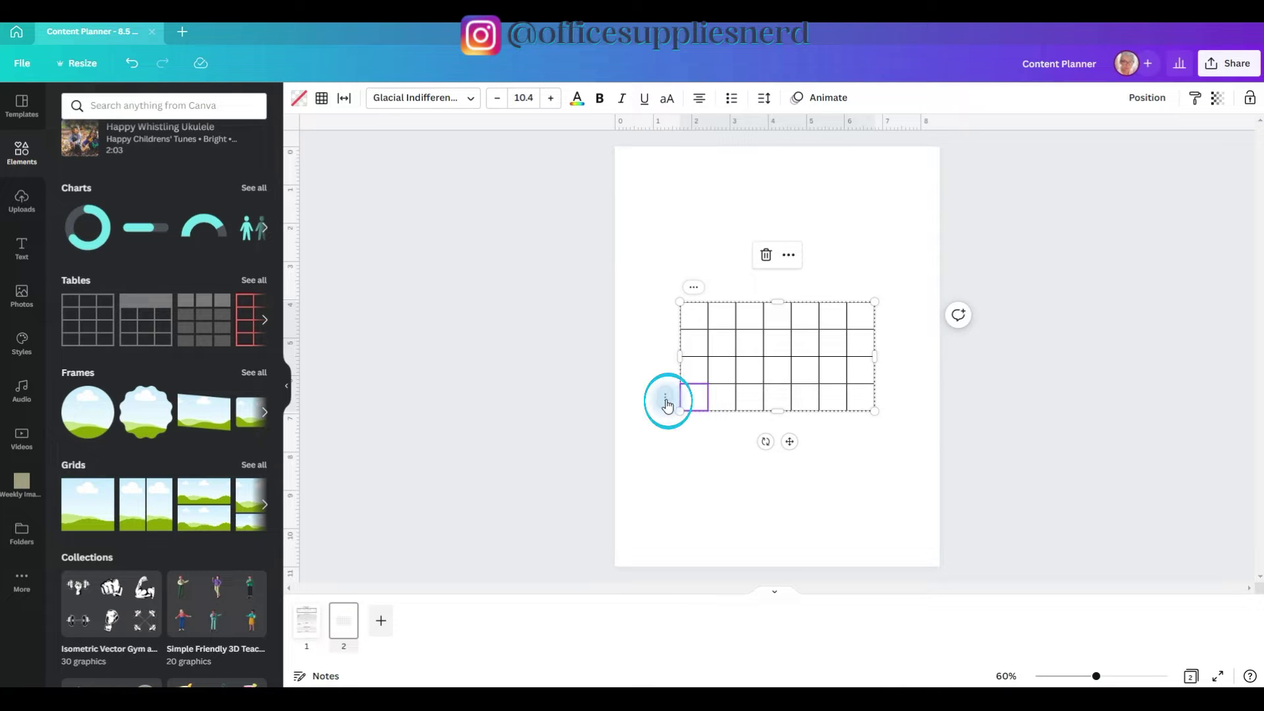
{"action": "left_click", "coordinate": [755, 539]}
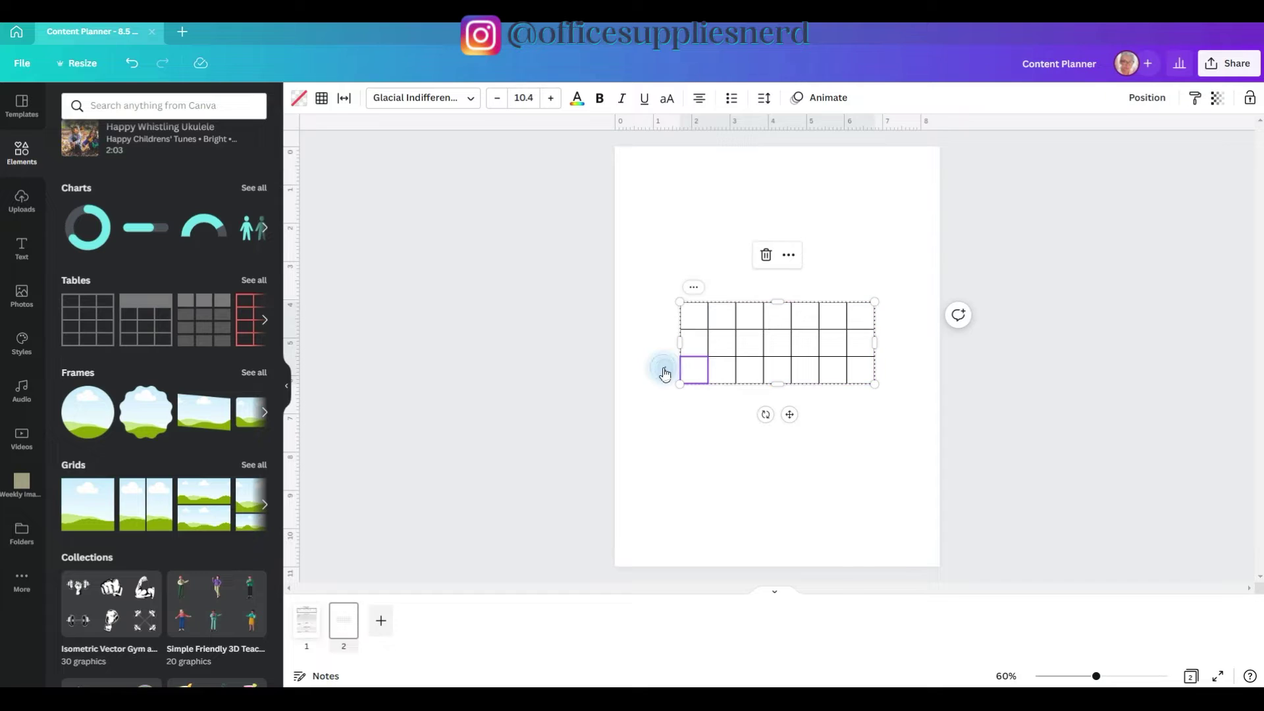
{"action": "left_click", "coordinate": [665, 372]}
{"action": "left_click", "coordinate": [756, 536]}
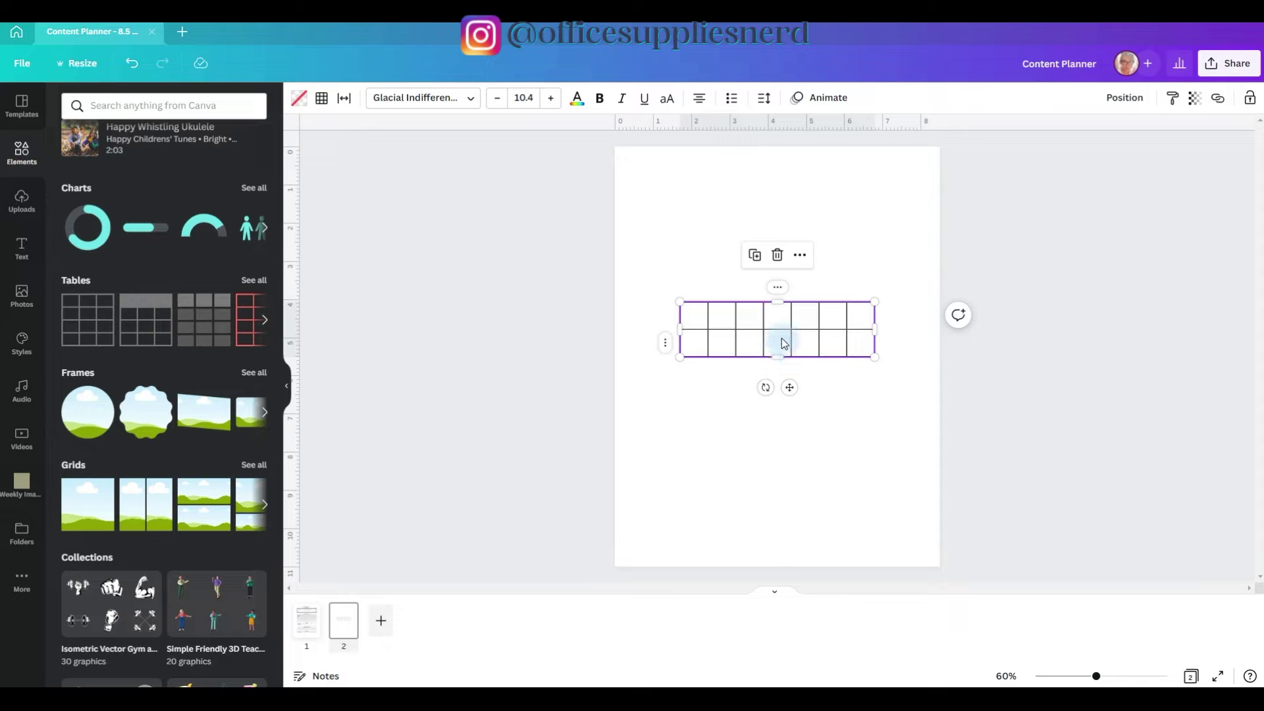
{"action": "left_click_drag", "start_coordinate": [782, 342], "coordinate": [736, 220]}
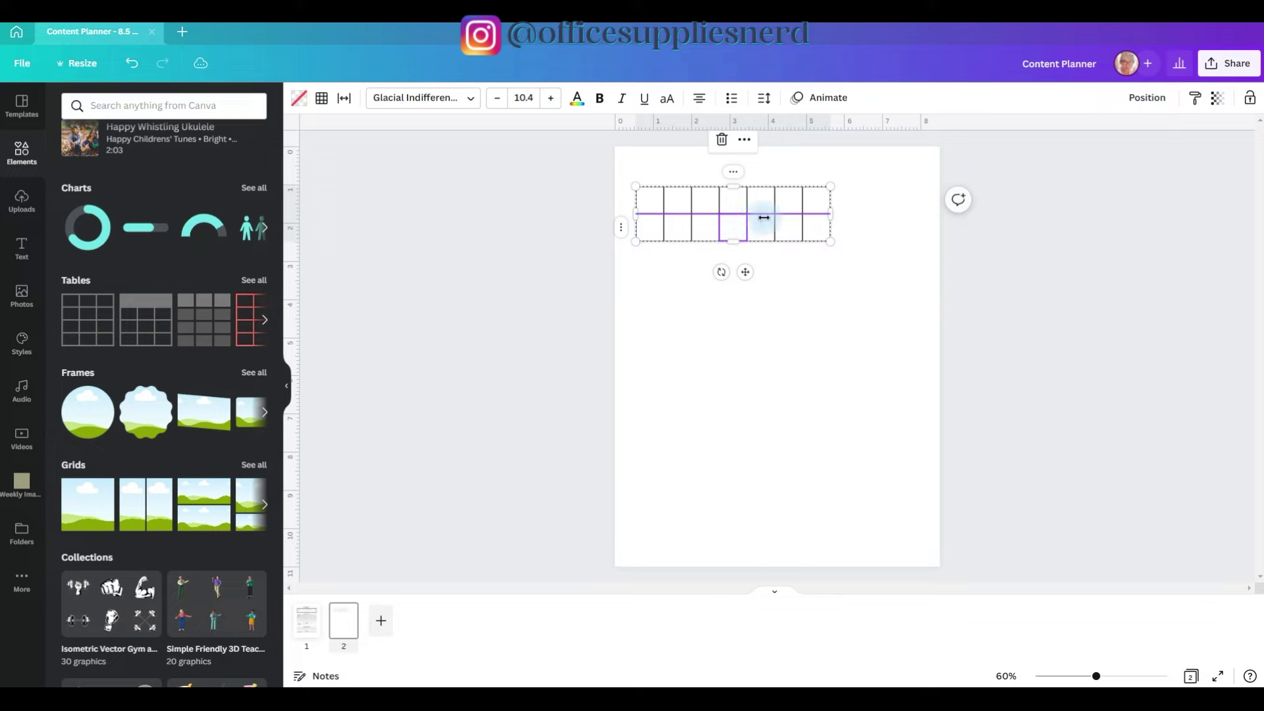
- Widen the table to the page's right margin and size all seven columns equally
{"action": "left_click", "coordinate": [832, 213]}
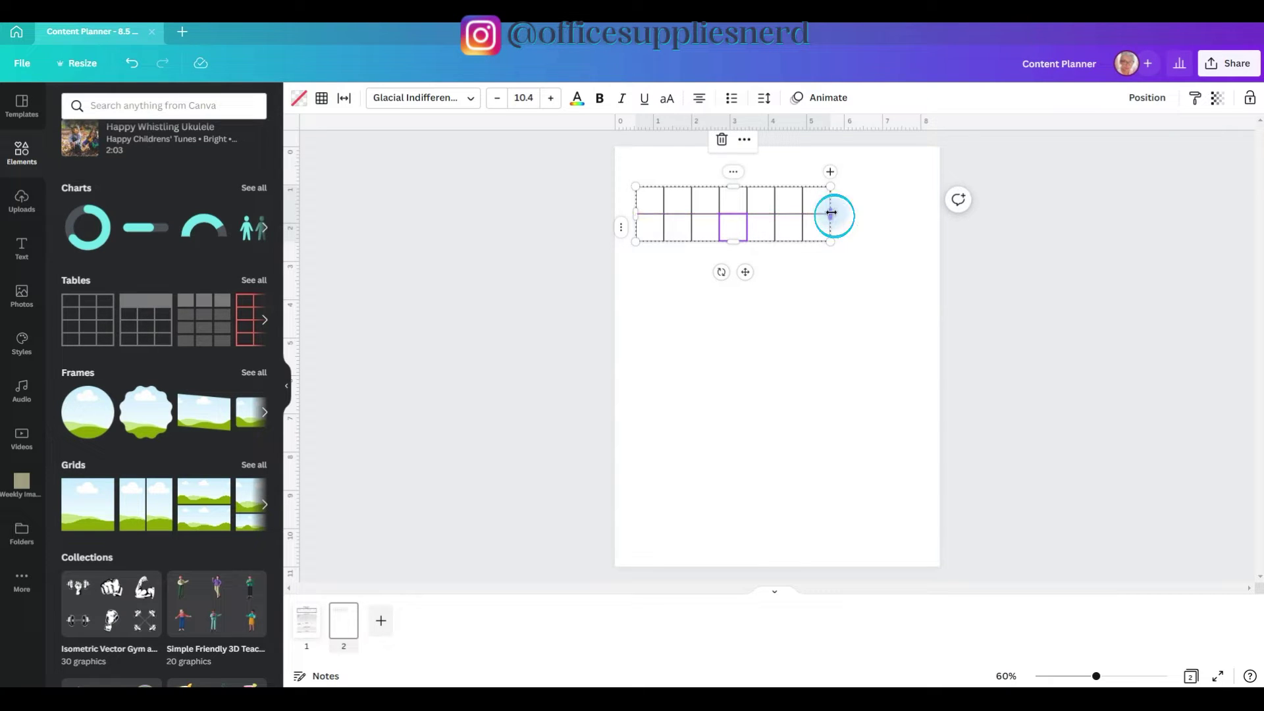
{"action": "left_click_drag", "start_coordinate": [831, 212], "coordinate": [917, 210]}
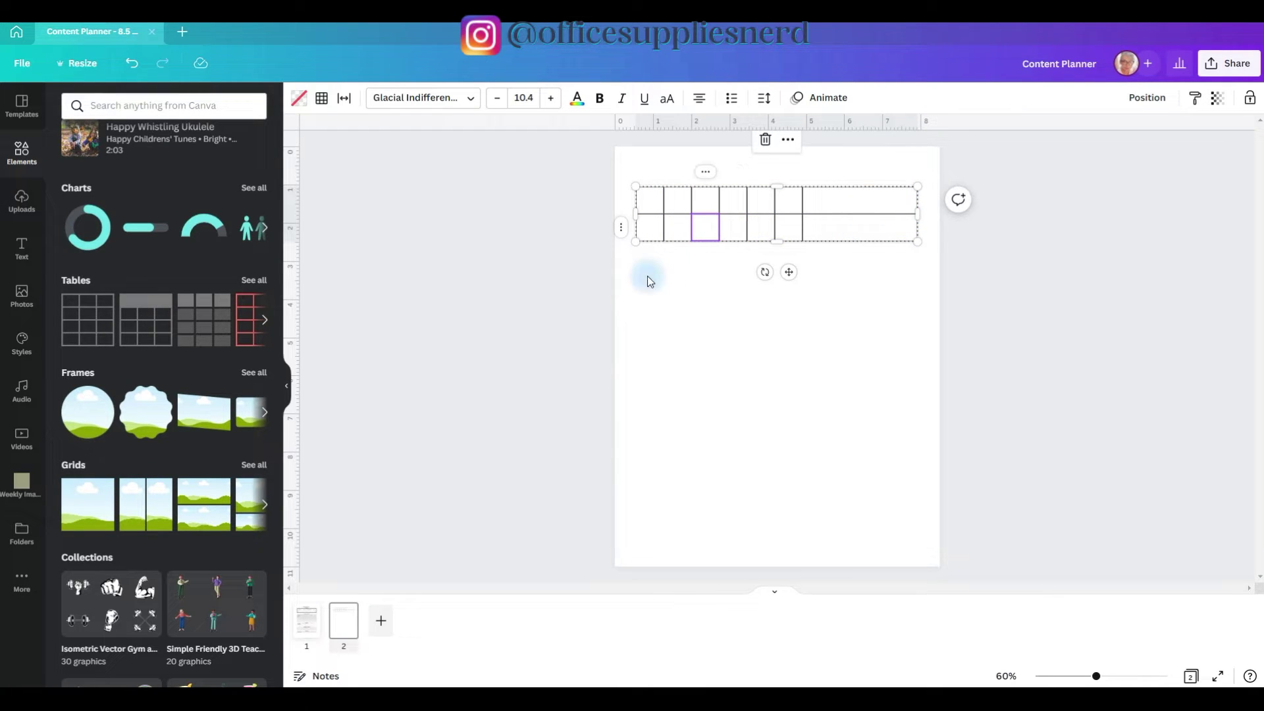
{"action": "left_click", "coordinate": [620, 231]}
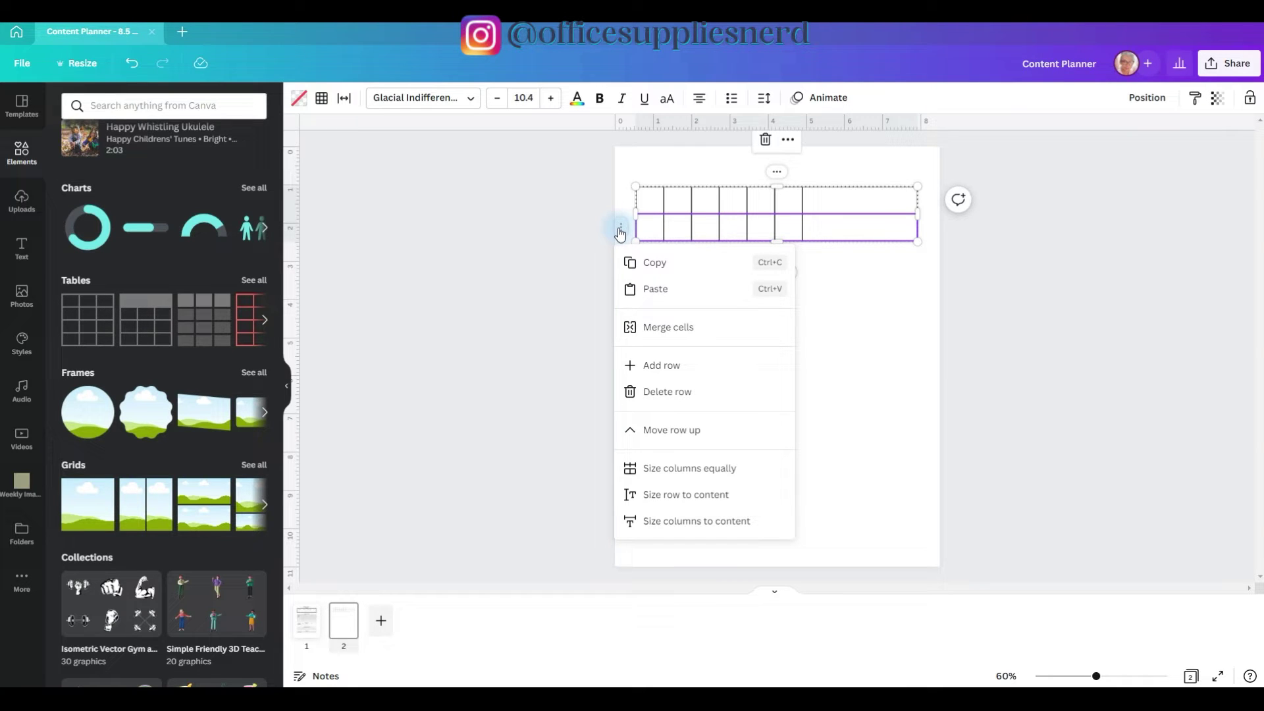
{"action": "left_click", "coordinate": [735, 473]}
{"action": "left_click", "coordinate": [733, 470]}
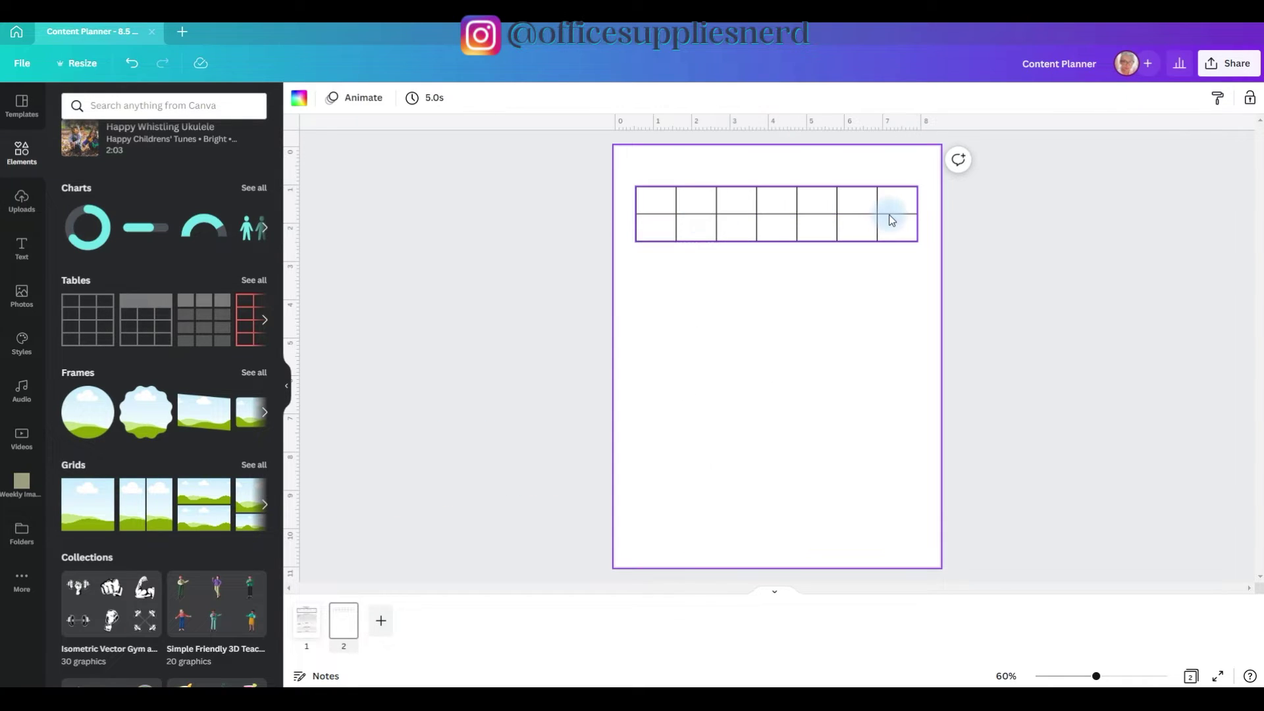
- Type headers 'Mindset Mativation', 'Teachable Tuesday', 'Video' and 'News' into the first four cells
{"action": "left_click", "coordinate": [649, 206]}
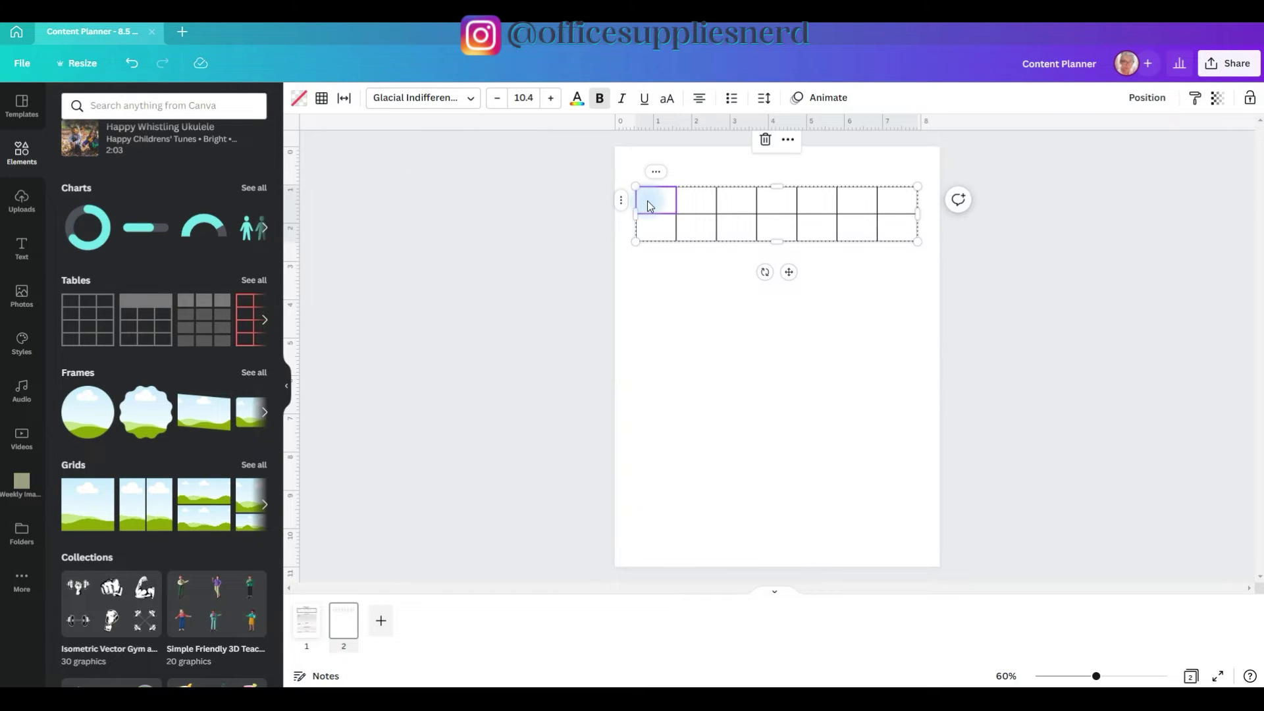
{"action": "type", "text": "Mindset"}
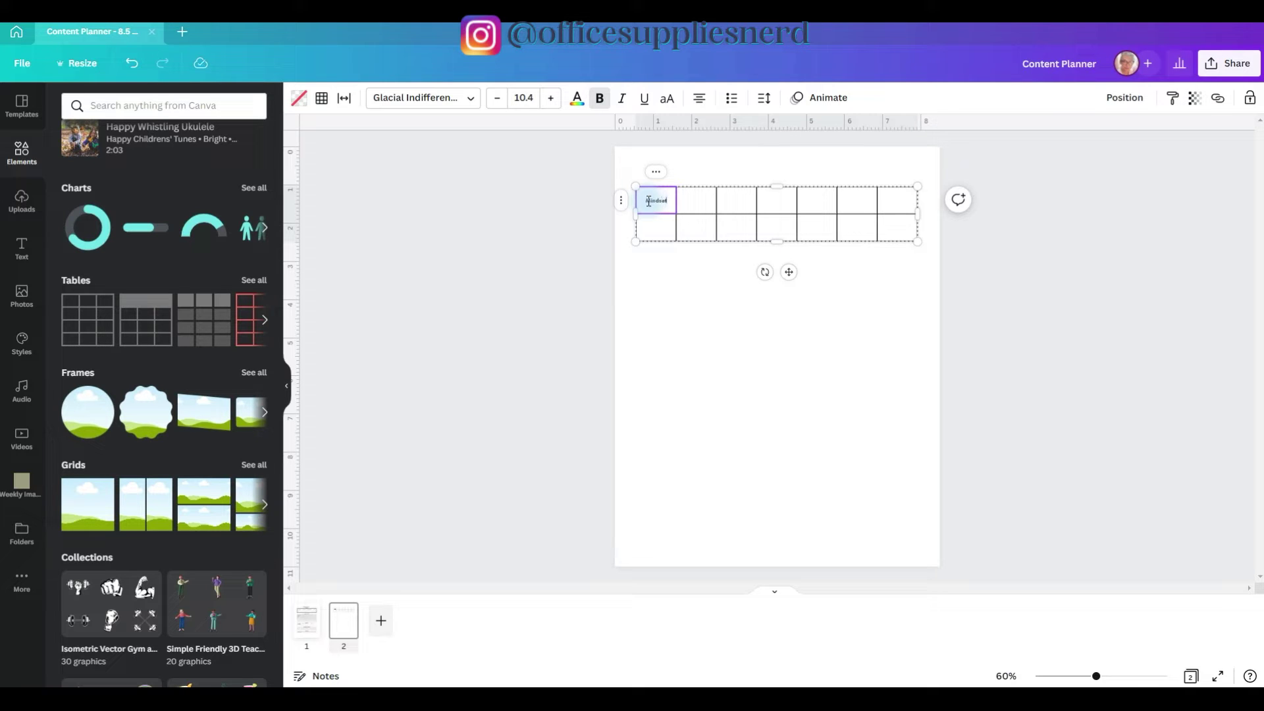
{"action": "type", "text": " Mativation"}
{"action": "key", "text": "Tab"}
{"action": "type", "text": "Teach"}
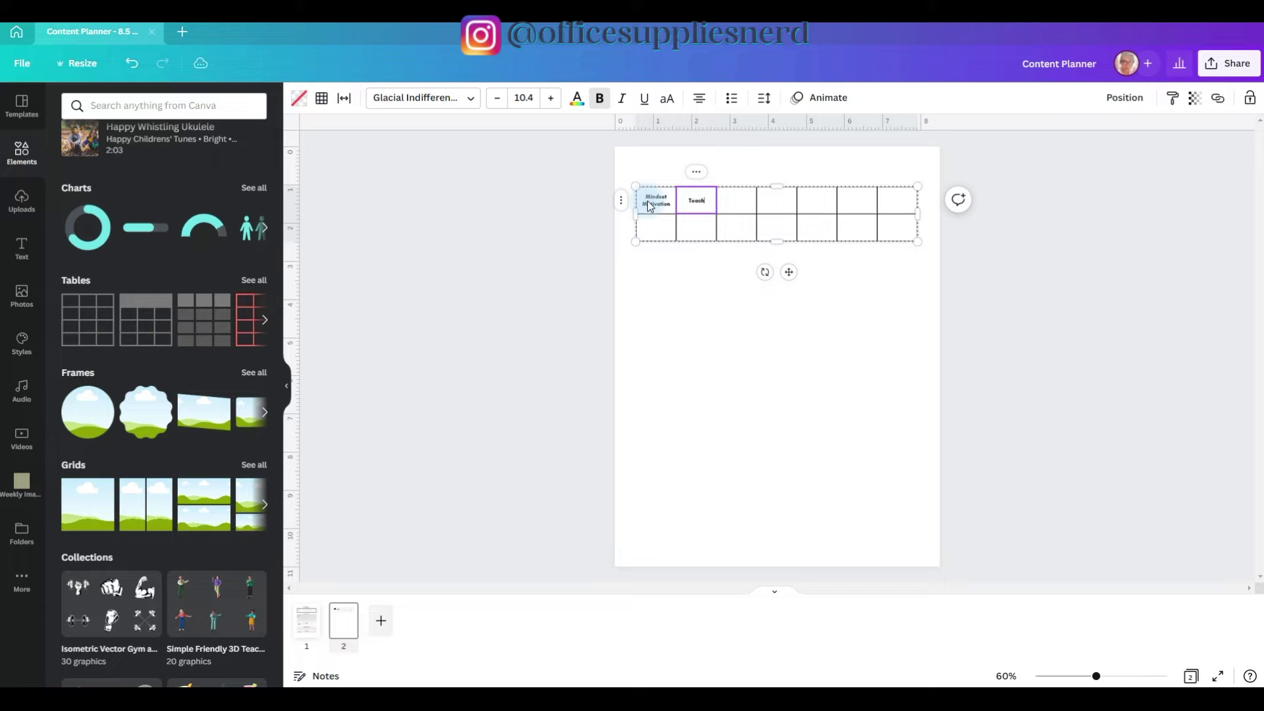
{"action": "type", "text": "able Tuesday"}
{"action": "key", "text": "Tab"}
{"action": "type", "text": "Video"}
{"action": "key", "text": "Tab"}
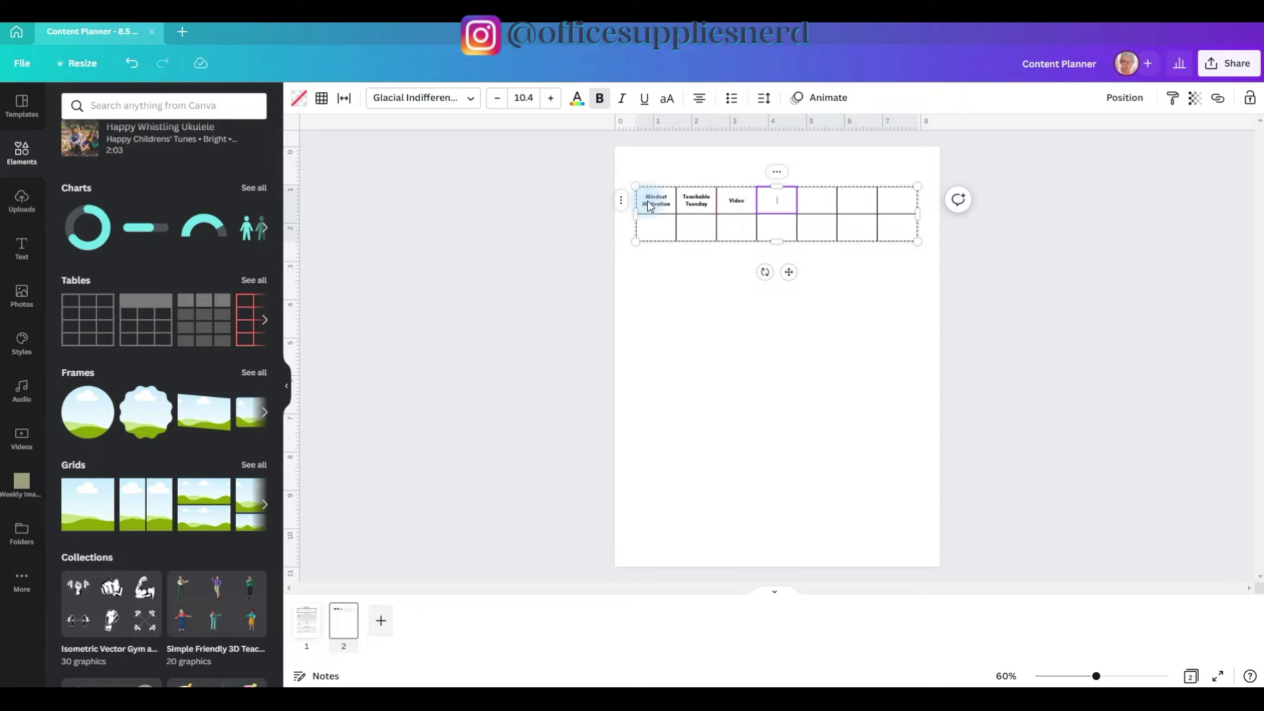
{"action": "type", "text": "News"}
- Add 'Stats' on a second line, then 'Canva Fun' and unbolded 'Behind the scenes/fami'
{"action": "key", "text": "Return"}
{"action": "type", "text": "Stats"}
{"action": "key", "text": "Tab"}
{"action": "type", "text": "Can"}
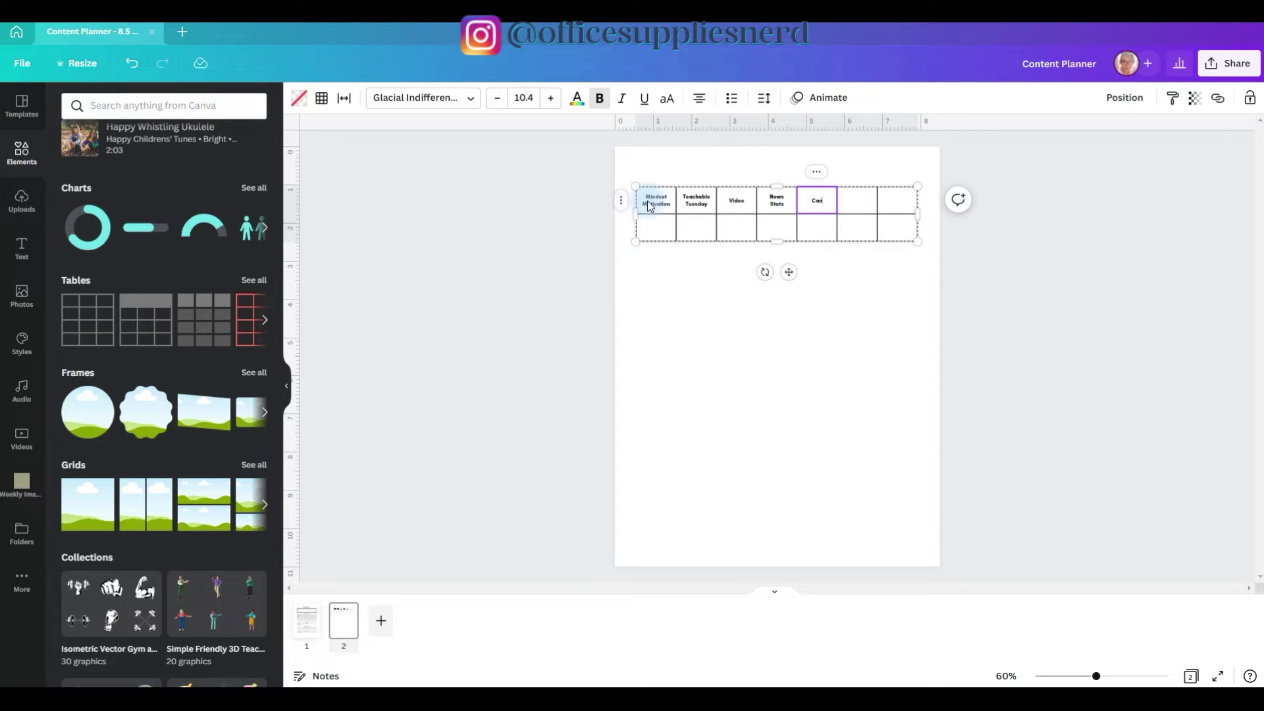
{"action": "type", "text": "va Fun"}
{"action": "key", "text": "Tab"}
{"action": "key", "text": "ctrl+b"}
{"action": "type", "text": "Behind the"}
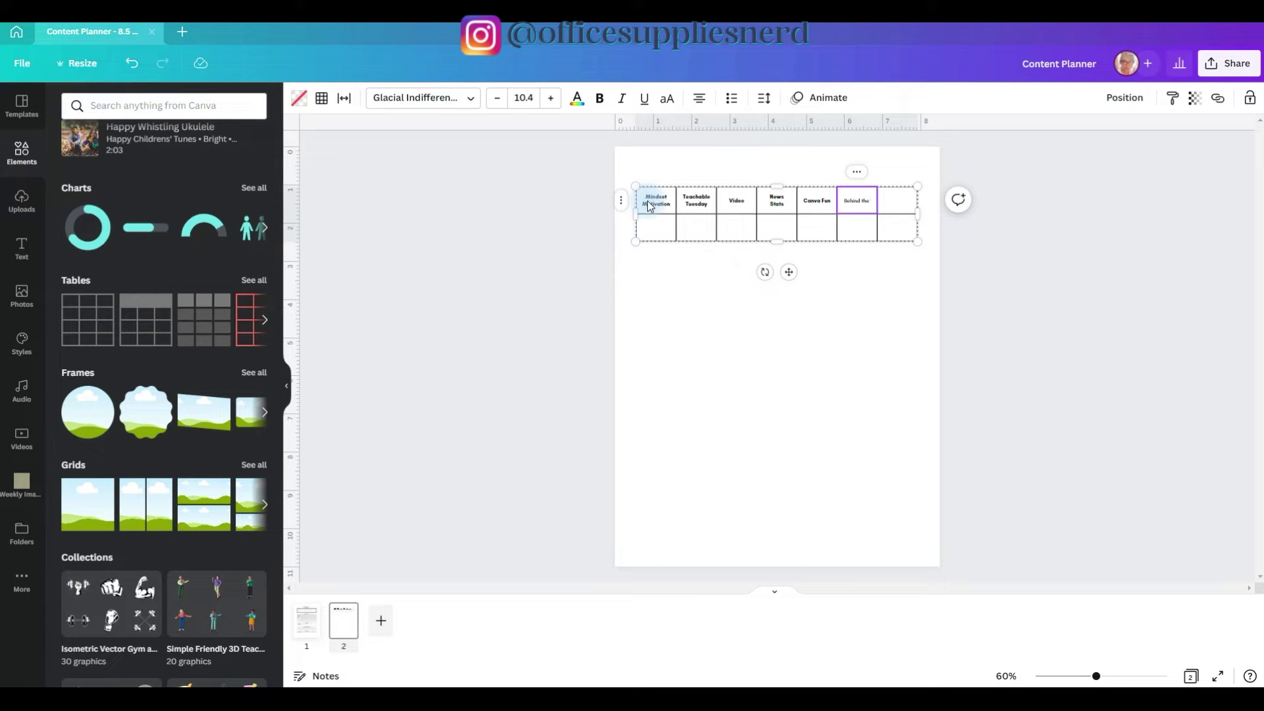
{"action": "type", "text": " scenes/family"}
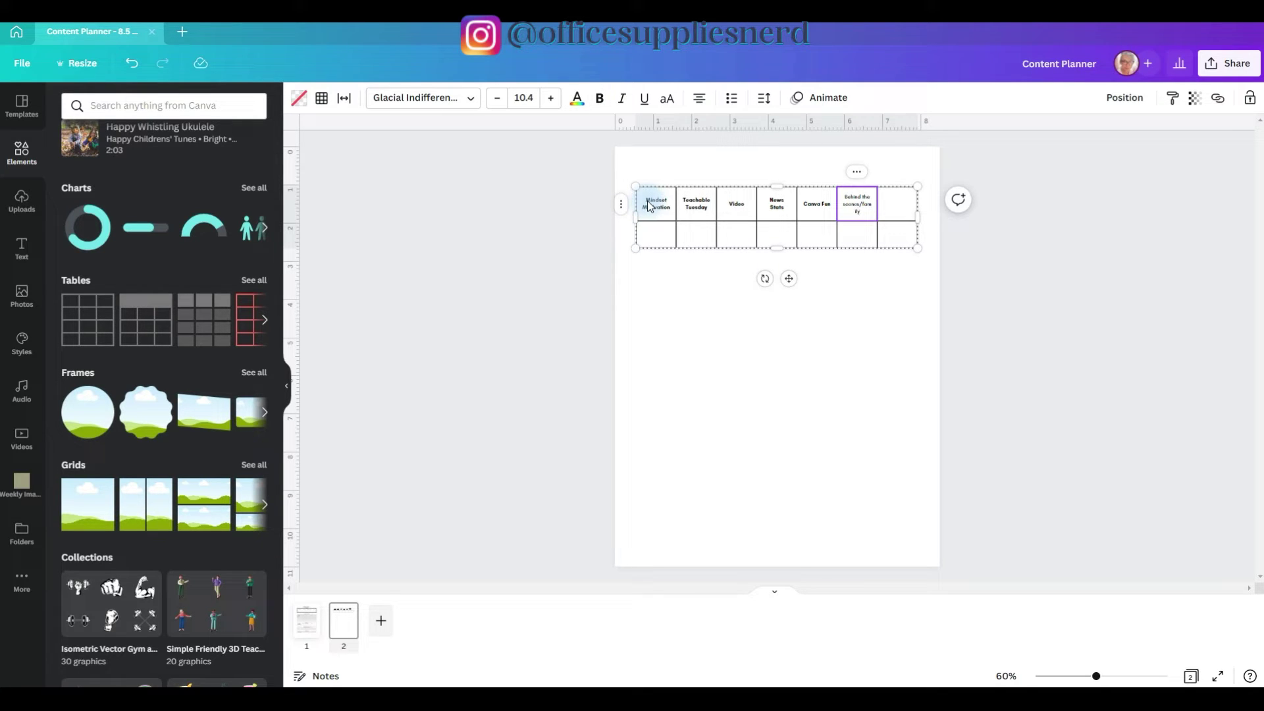
- Select the first cell of row two, then start the last header cell with 'The'
{"action": "left_click", "coordinate": [655, 241]}
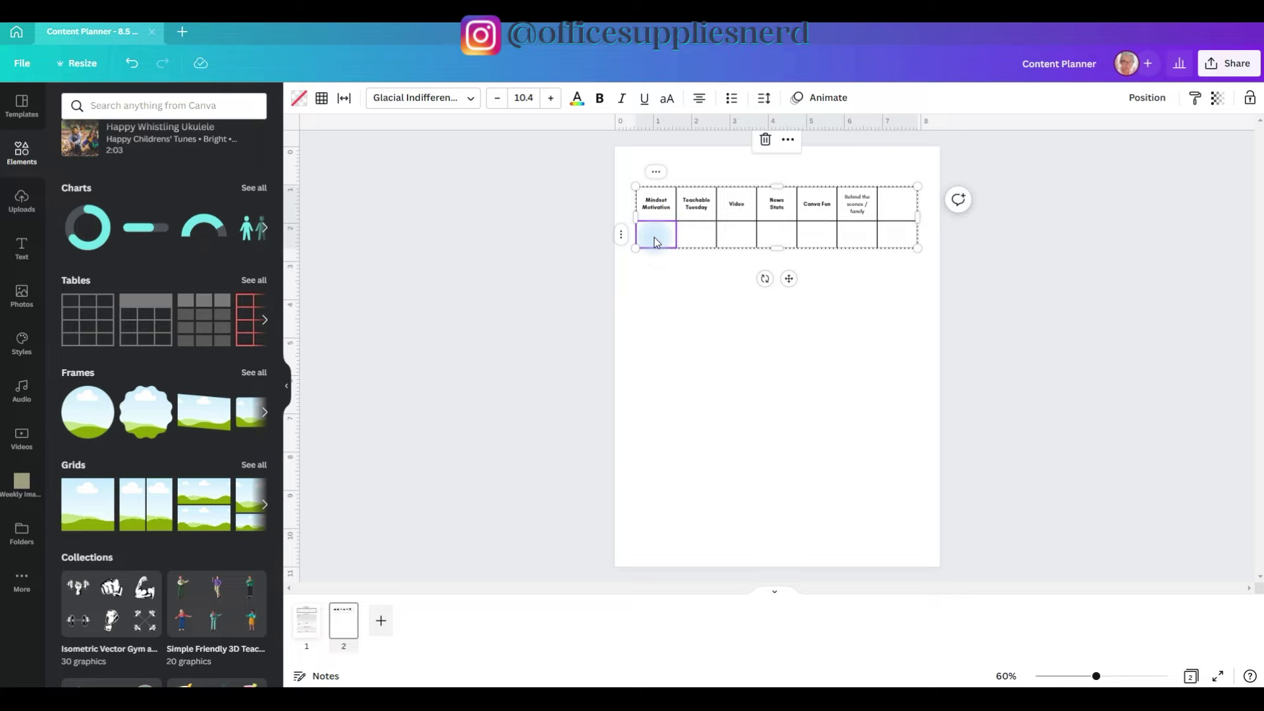
{"action": "left_click", "coordinate": [655, 238]}
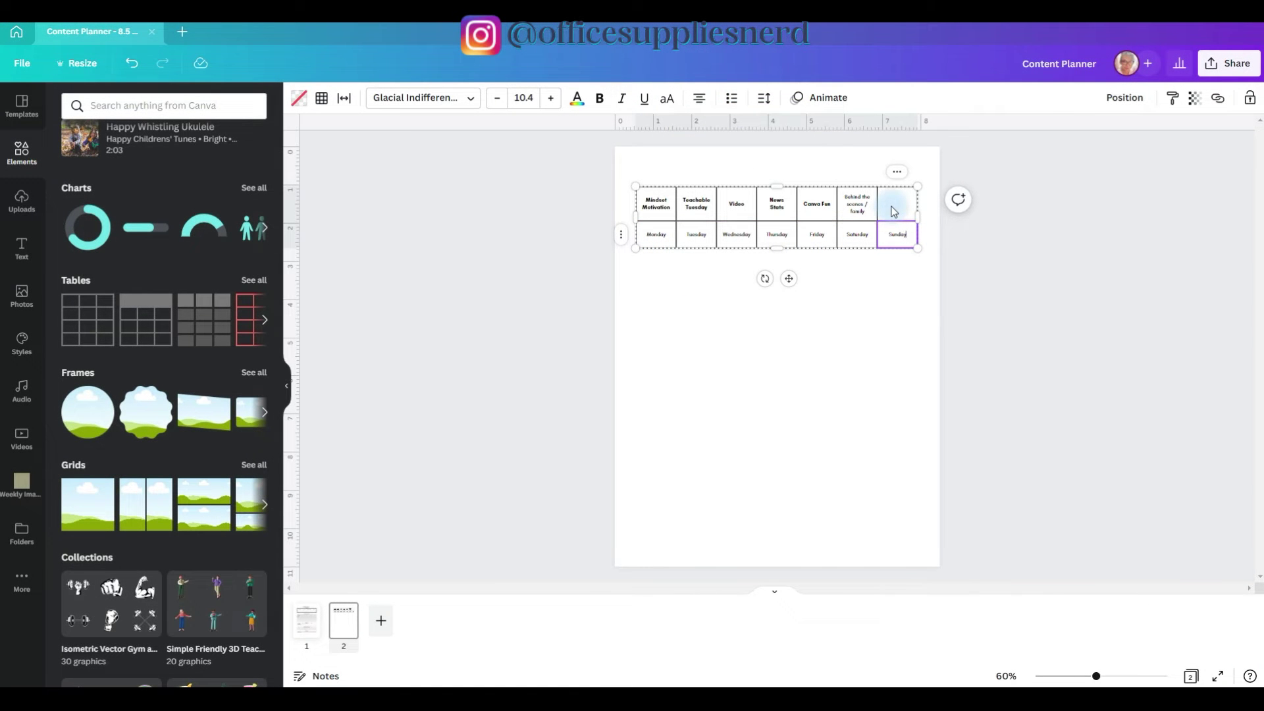
{"action": "left_click", "coordinate": [894, 211]}
{"action": "left_click", "coordinate": [893, 211]}
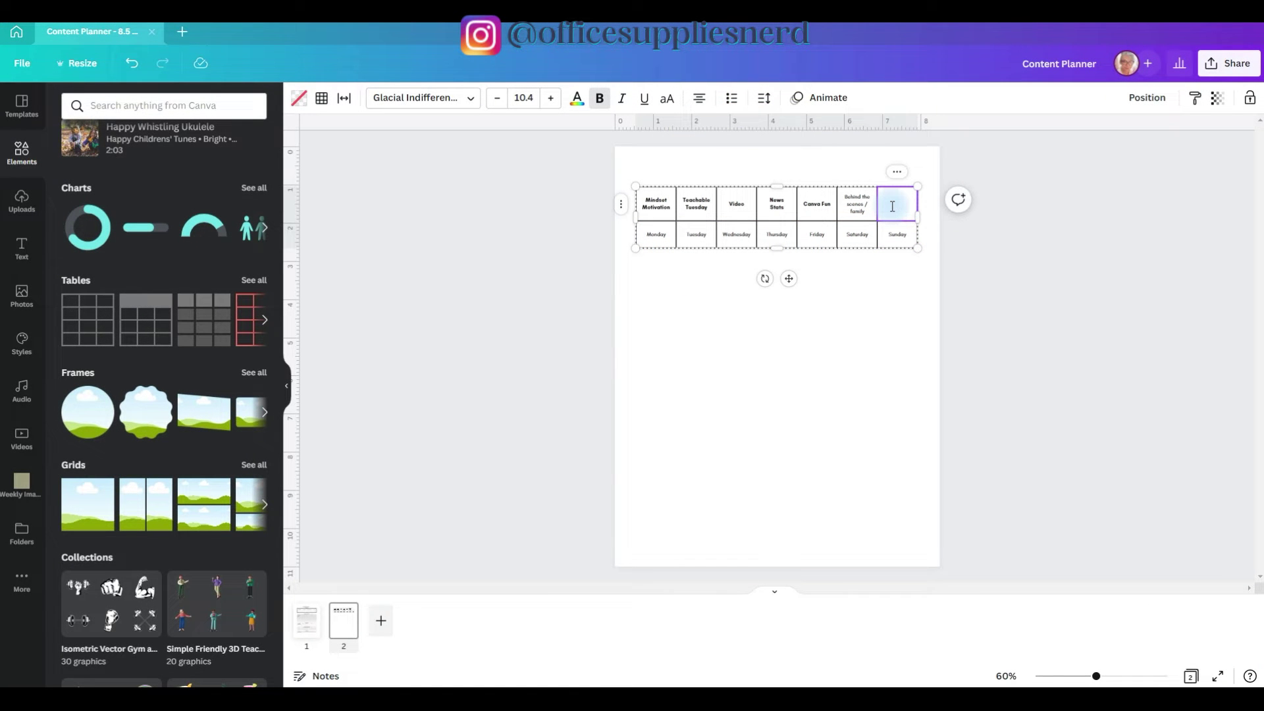
{"action": "type", "text": "The"}
{"action": "left_click", "coordinate": [765, 218]}
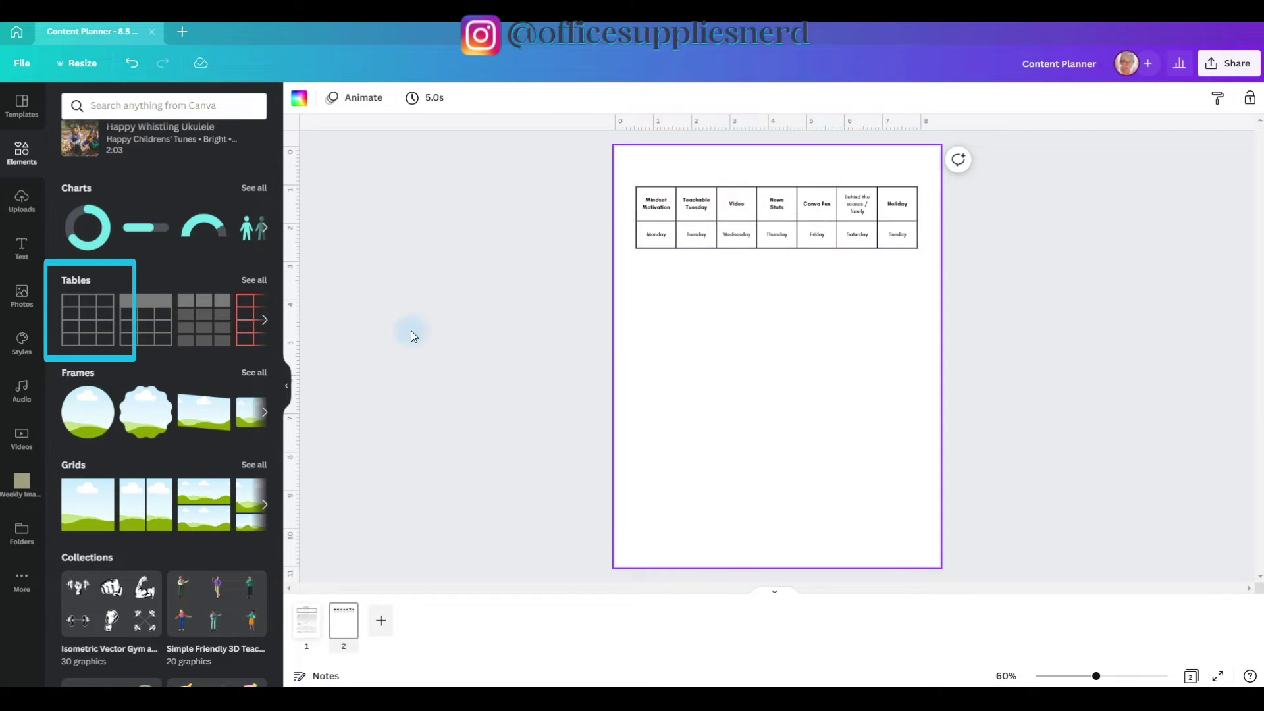
- Add another blank table below, then add a column and a row from its right-click menus
{"action": "left_click", "coordinate": [83, 340]}
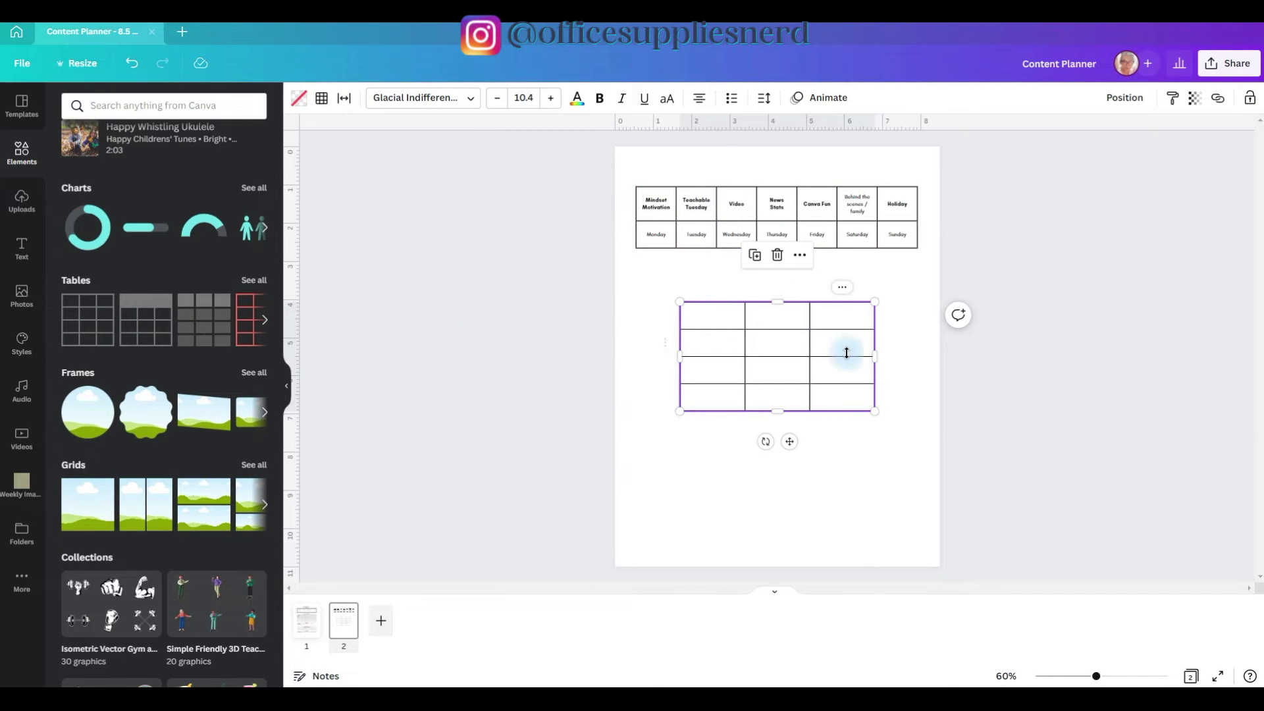
{"action": "left_click", "coordinate": [847, 316]}
{"action": "right_click", "coordinate": [847, 316]}
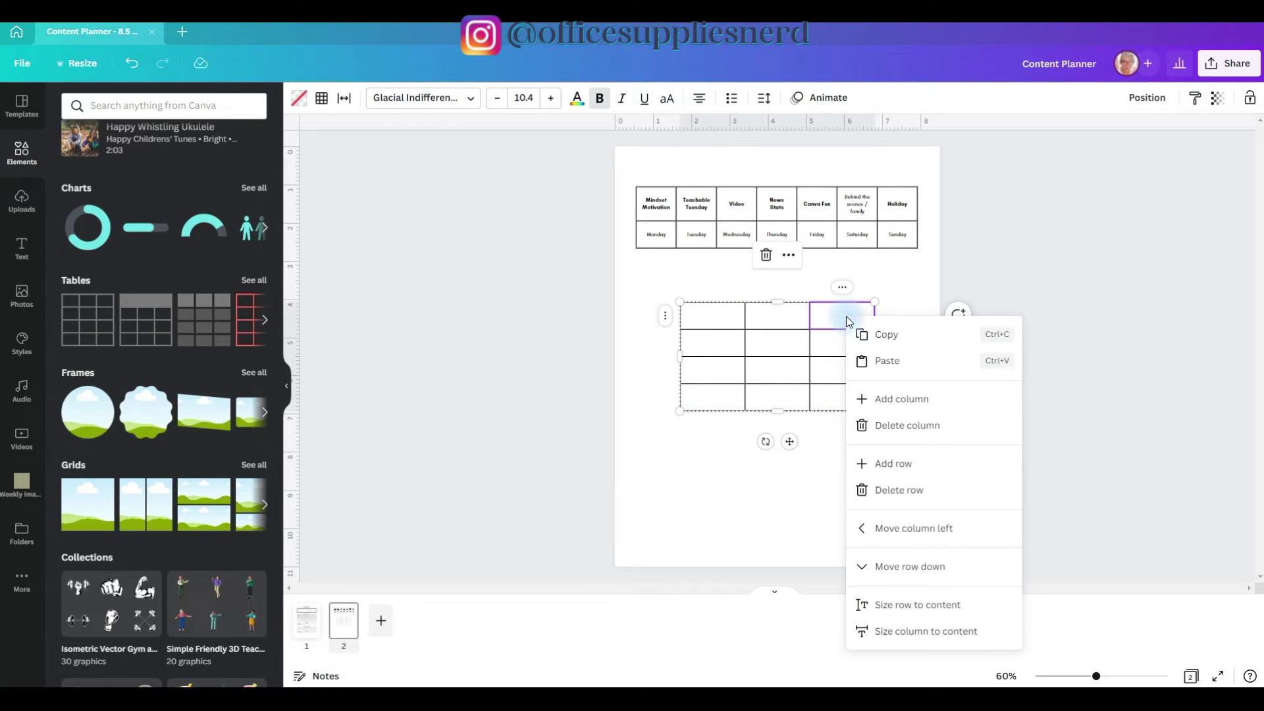
{"action": "left_click", "coordinate": [868, 399]}
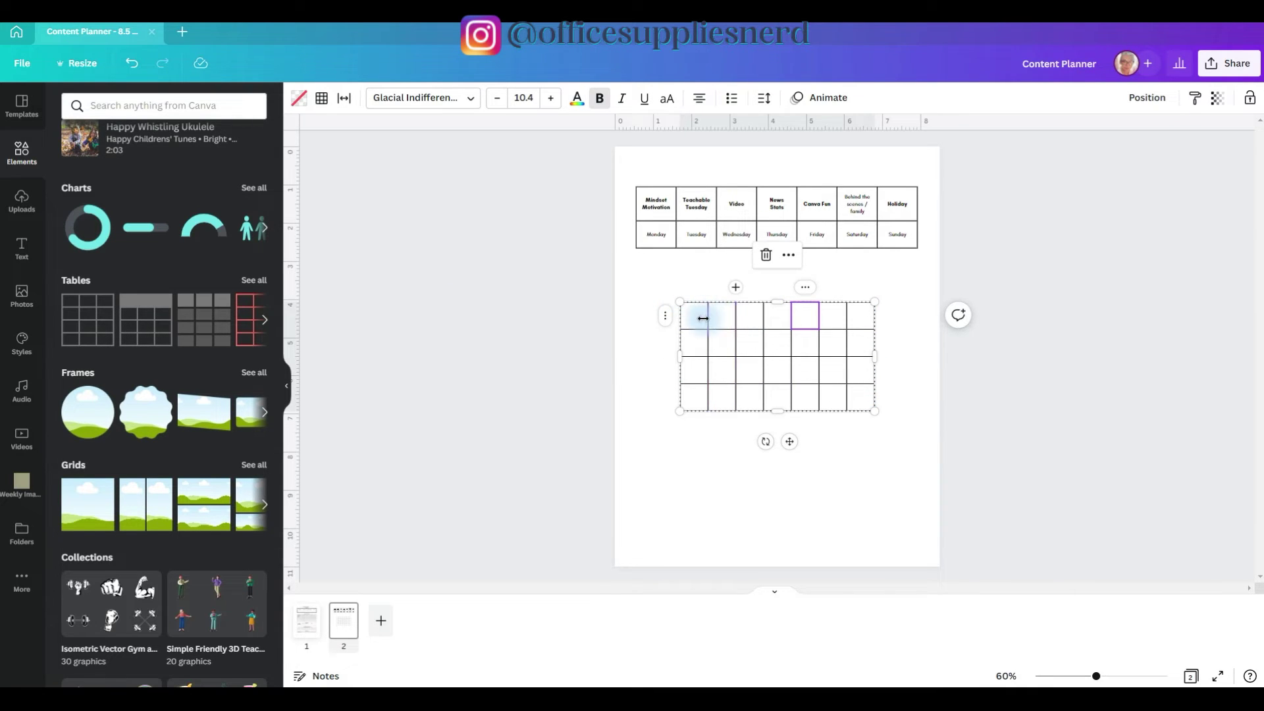
{"action": "right_click", "coordinate": [698, 400]}
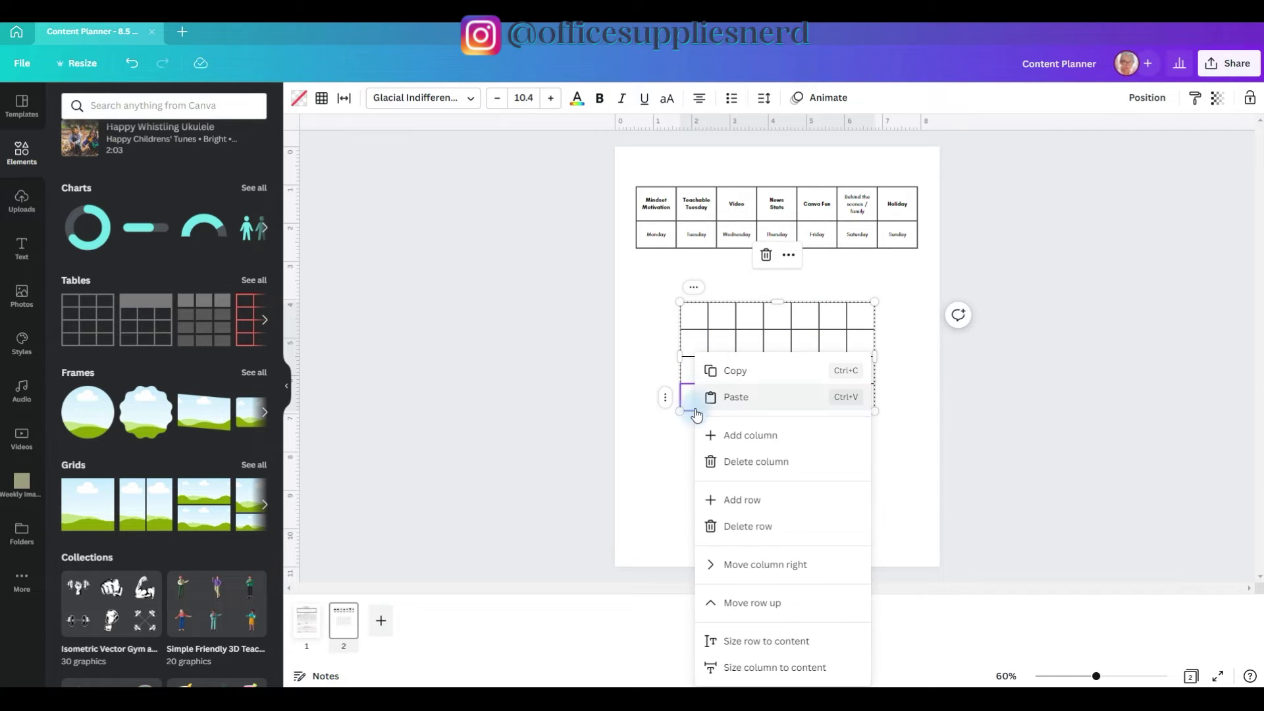
{"action": "left_click", "coordinate": [720, 502]}
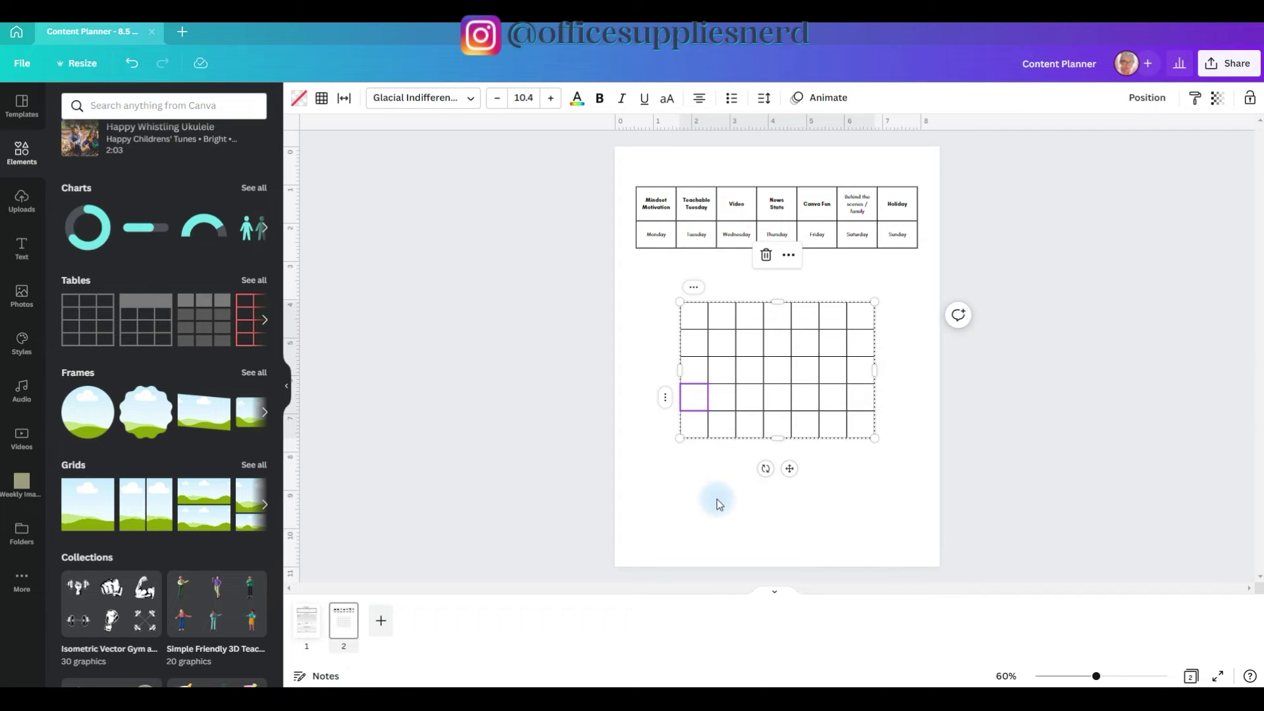
- Drag the grid's edges to match the header's width and reach down the page
{"action": "left_click_drag", "start_coordinate": [681, 368], "coordinate": [638, 352]}
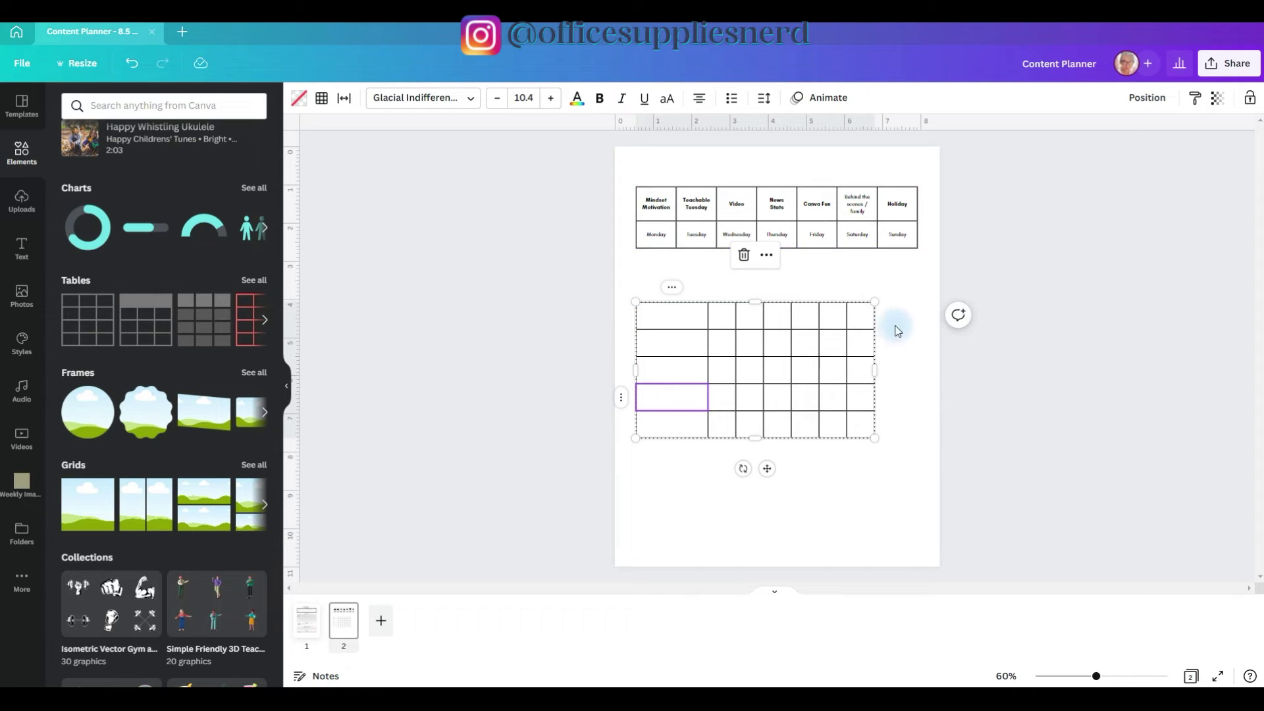
{"action": "left_click_drag", "start_coordinate": [872, 368], "coordinate": [917, 370]}
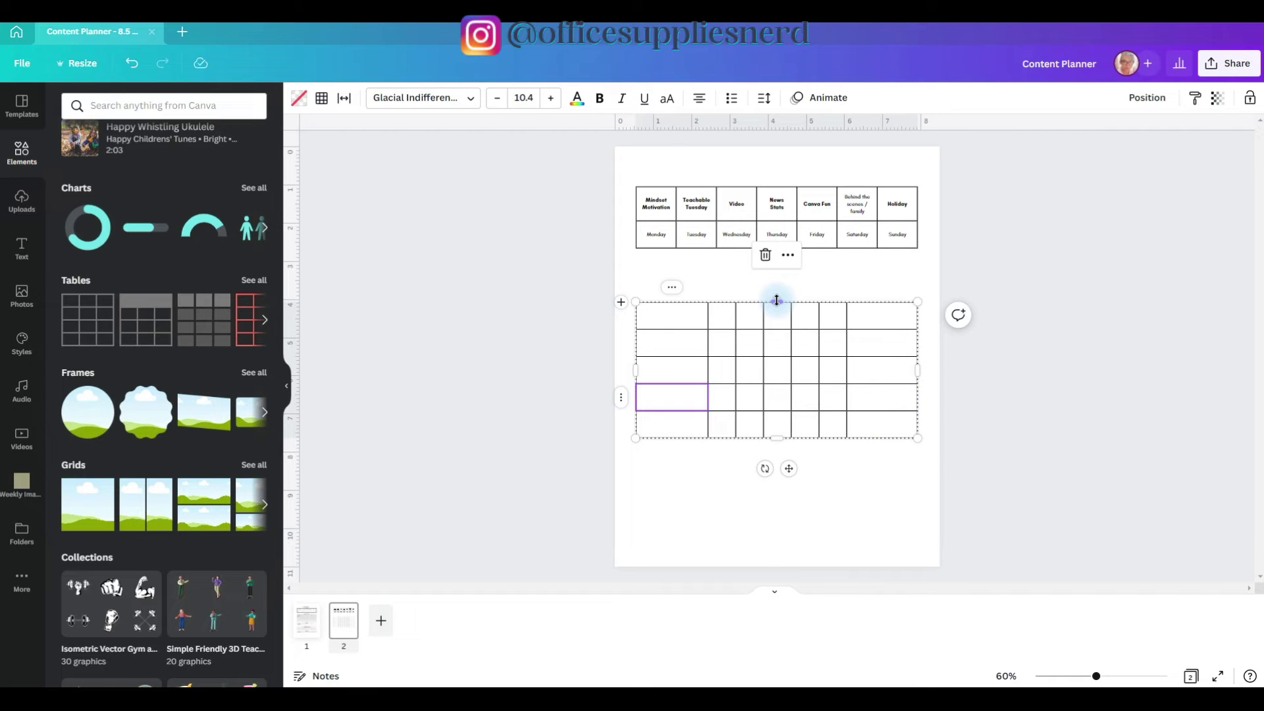
{"action": "left_click_drag", "start_coordinate": [777, 300], "coordinate": [781, 248]}
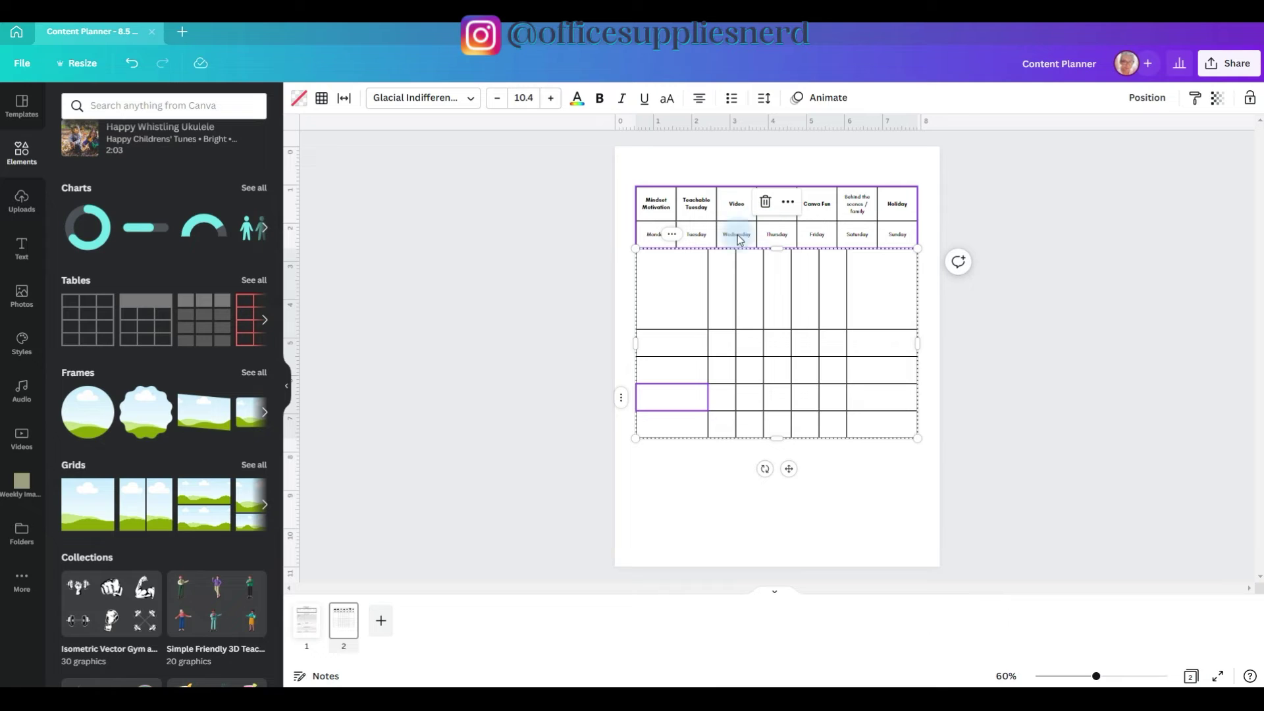
{"action": "left_click_drag", "start_coordinate": [777, 438], "coordinate": [771, 532]}
- Make all grid columns equal width and all rows equal height
{"action": "right_click", "coordinate": [621, 398]}
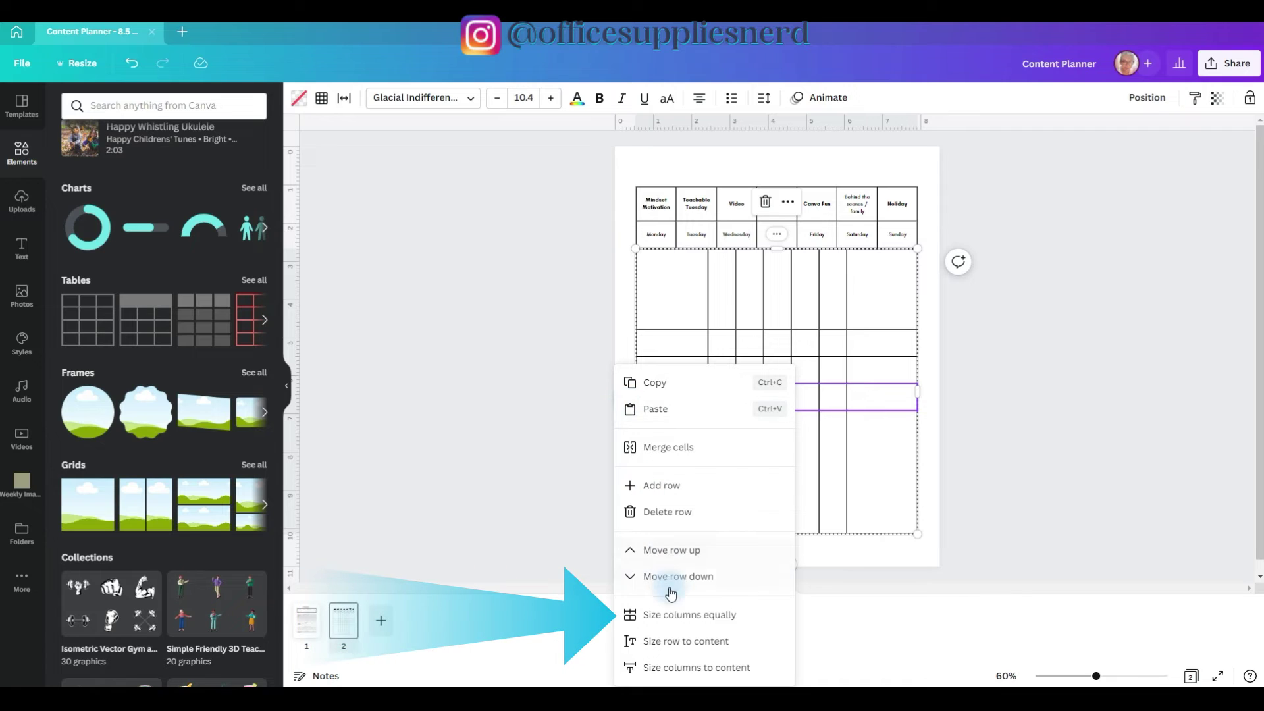
{"action": "left_click", "coordinate": [669, 614]}
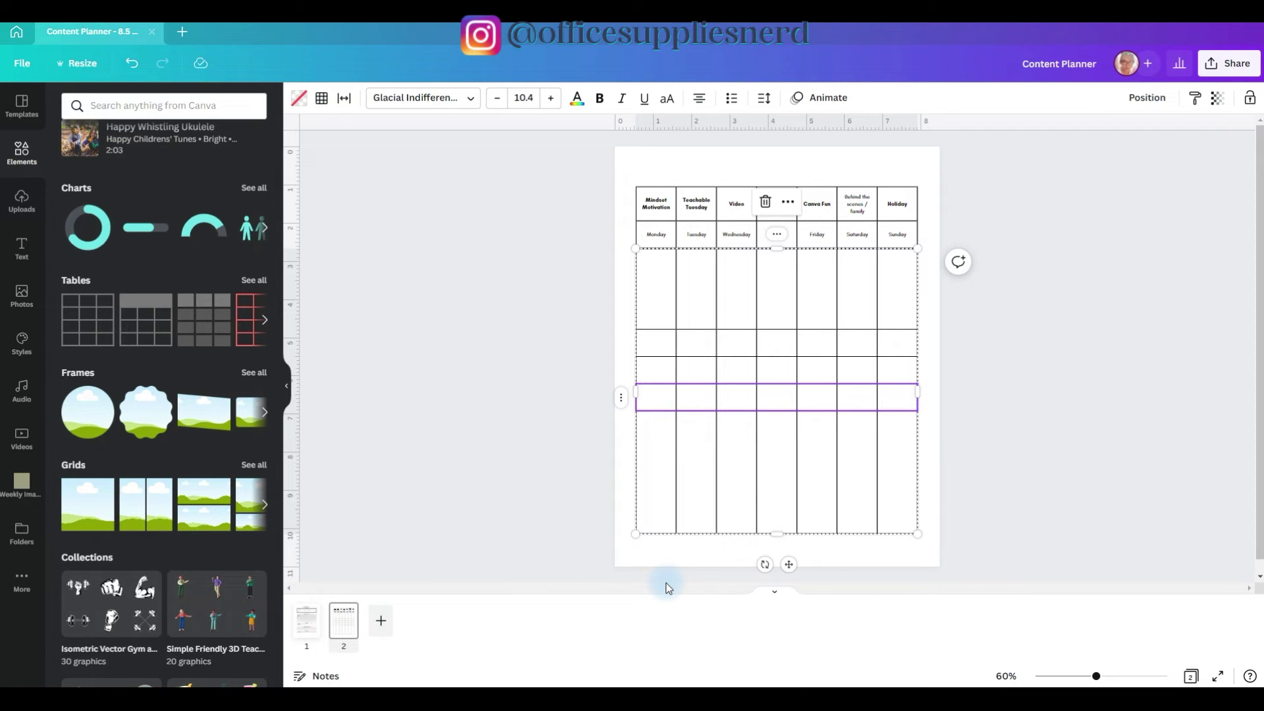
{"action": "left_click", "coordinate": [778, 235]}
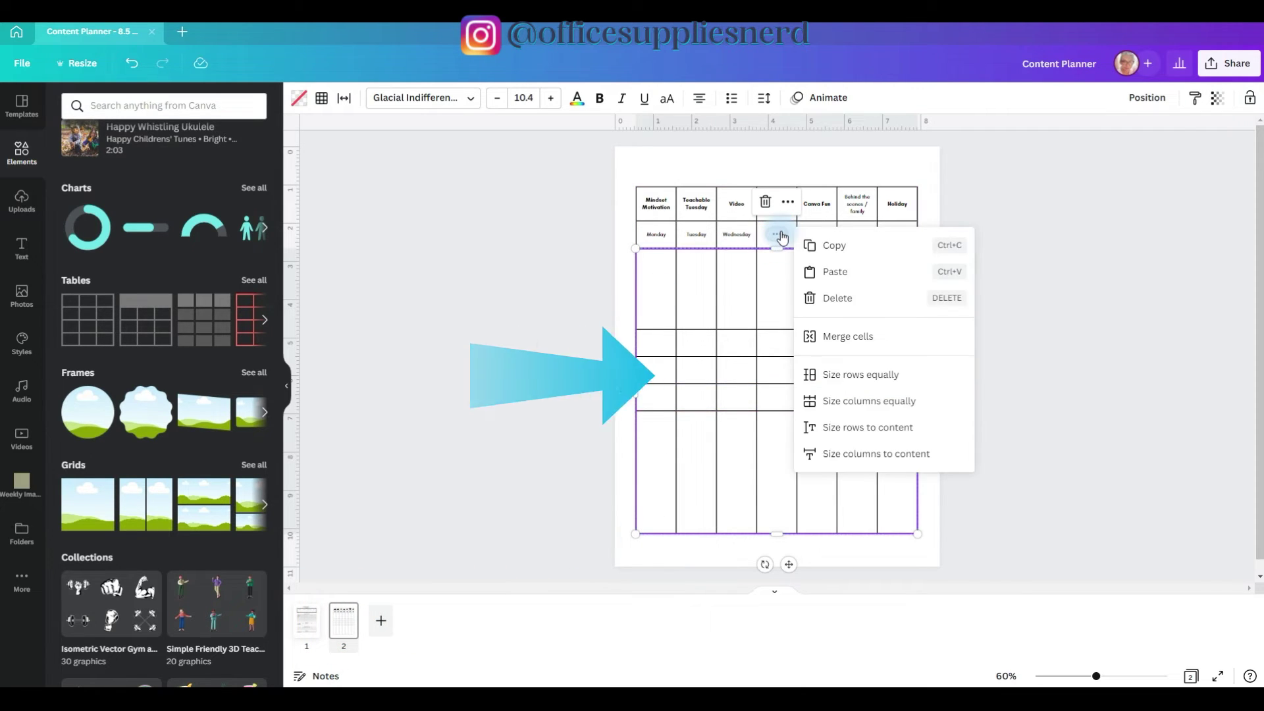
{"action": "left_click", "coordinate": [833, 382]}
{"action": "left_click", "coordinate": [1204, 183]}
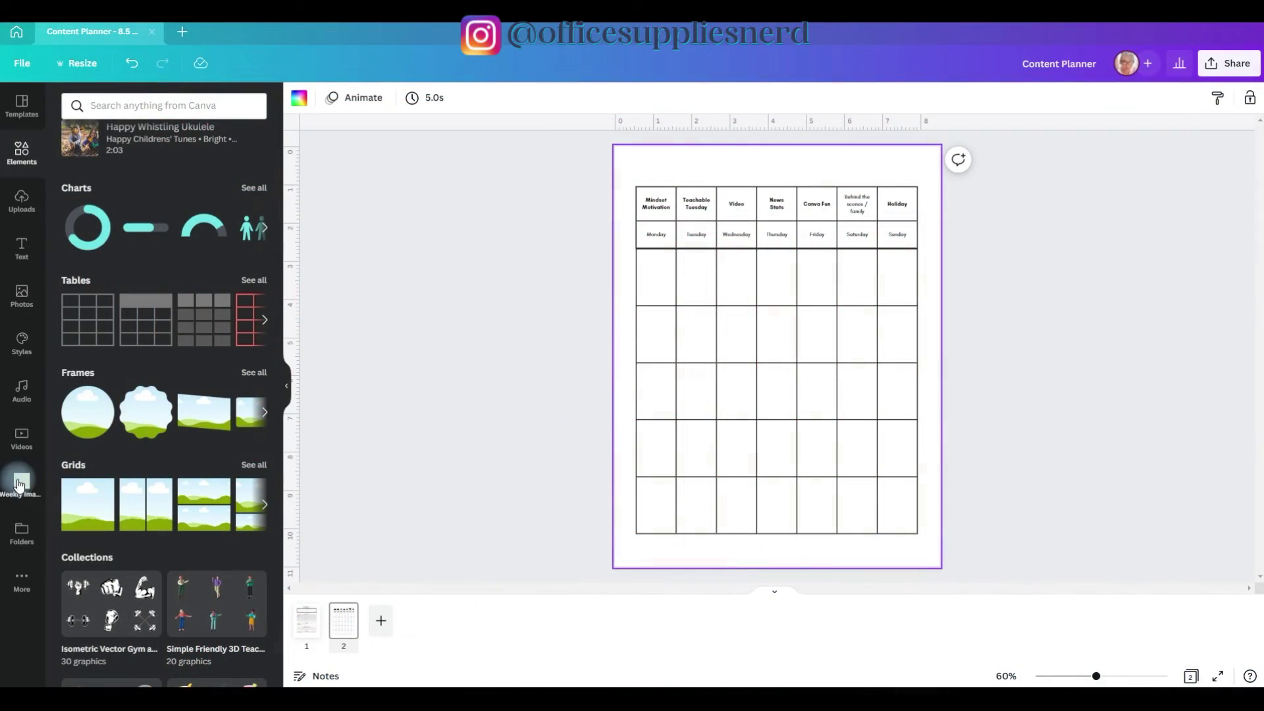
- Set the pink polka-dot image from Weekly Images as the page background
{"action": "left_click", "coordinate": [19, 484]}
{"action": "left_click", "coordinate": [164, 313]}
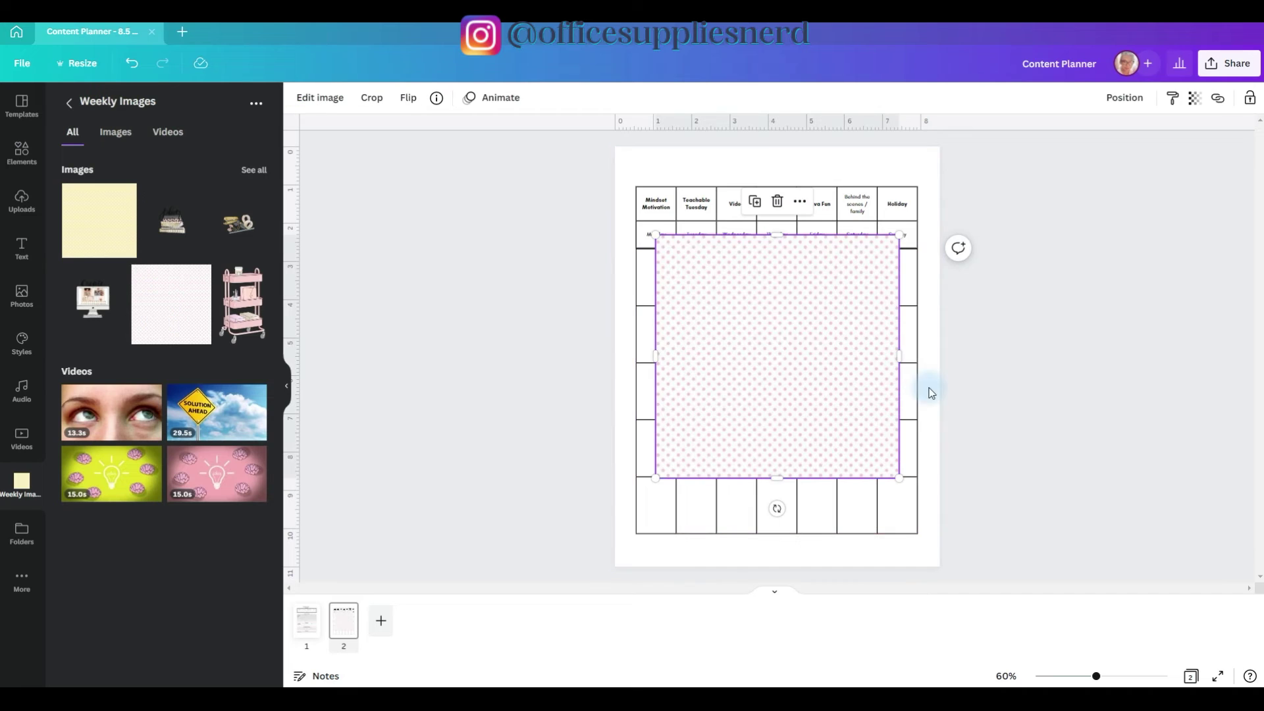
{"action": "right_click", "coordinate": [783, 332]}
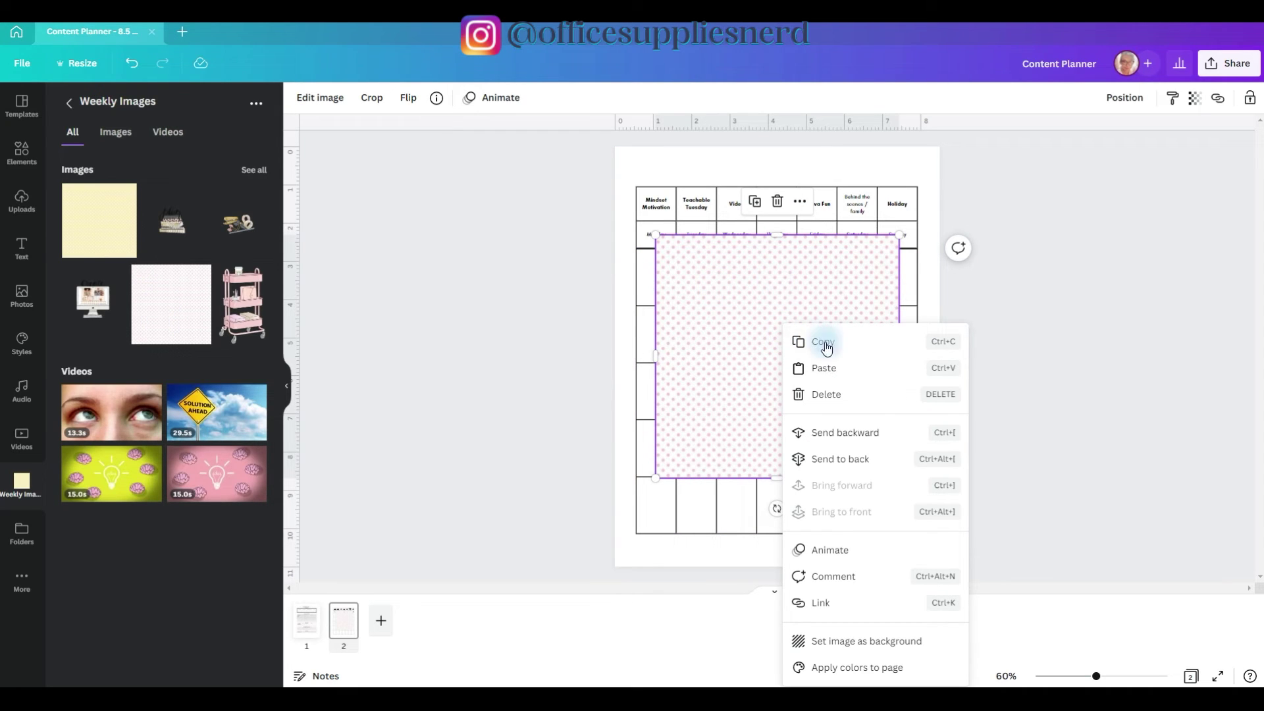
{"action": "left_click", "coordinate": [860, 643]}
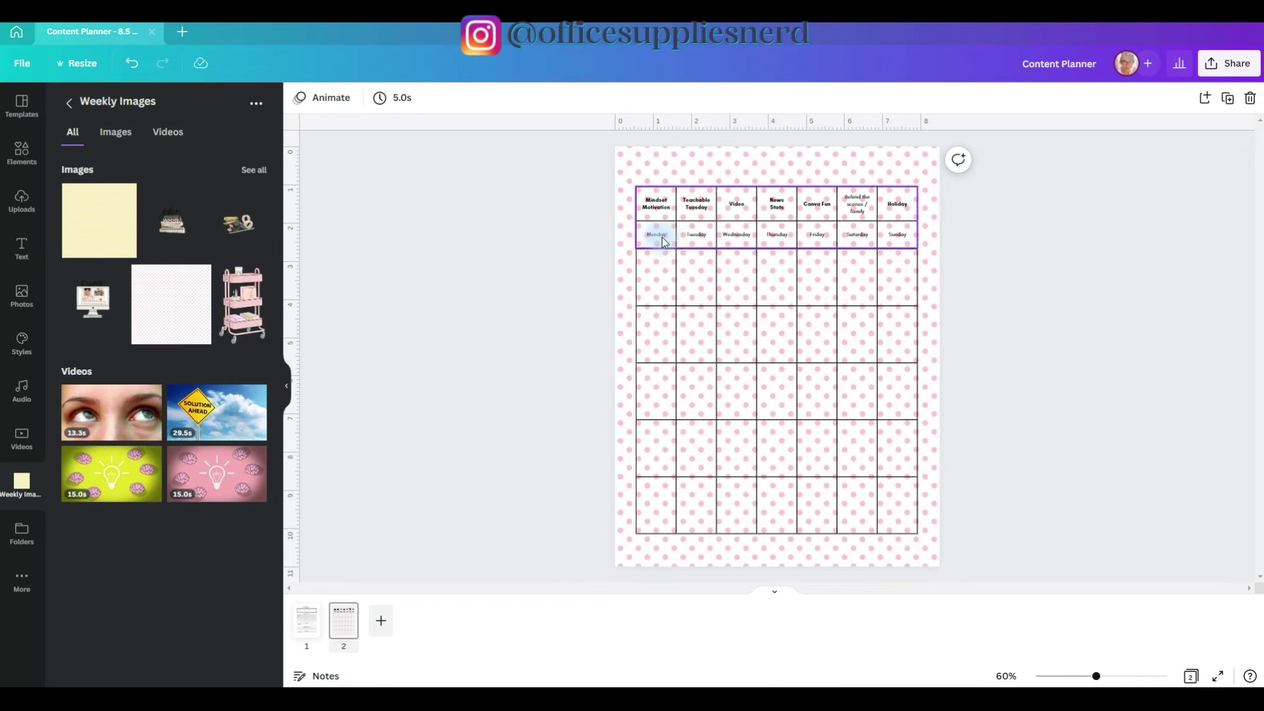
{"action": "left_click", "coordinate": [15, 153]}
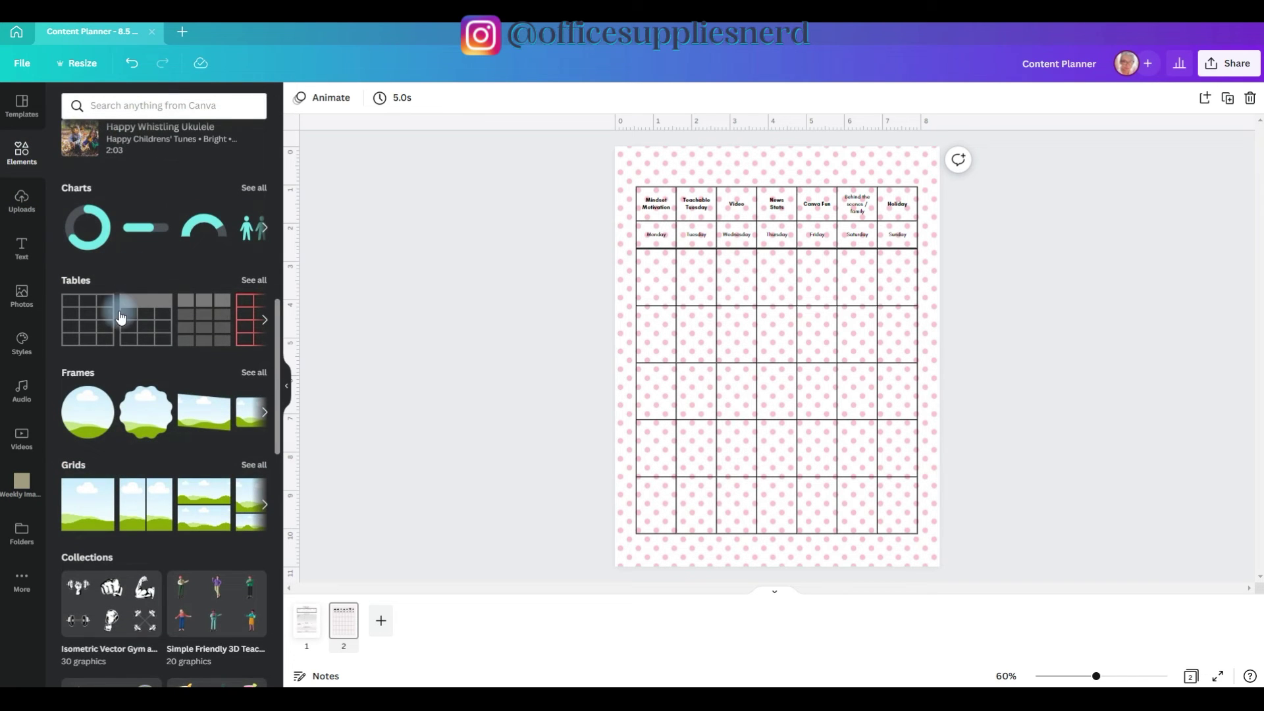
- Add a square and stretch it into a rectangle covering both tables
{"action": "left_click", "coordinate": [74, 315]}
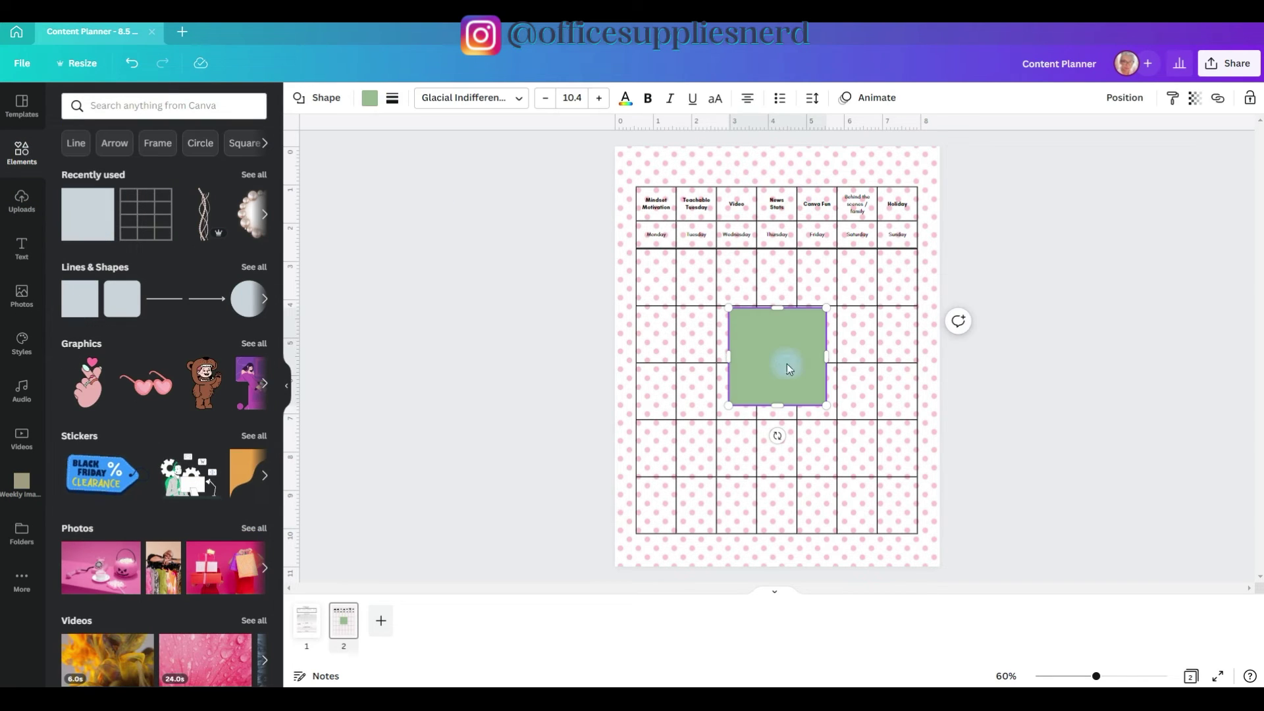
{"action": "left_click_drag", "start_coordinate": [787, 361], "coordinate": [691, 239]}
{"action": "left_click_drag", "start_coordinate": [730, 283], "coordinate": [917, 423]}
{"action": "left_click_drag", "start_coordinate": [776, 422], "coordinate": [777, 533]}
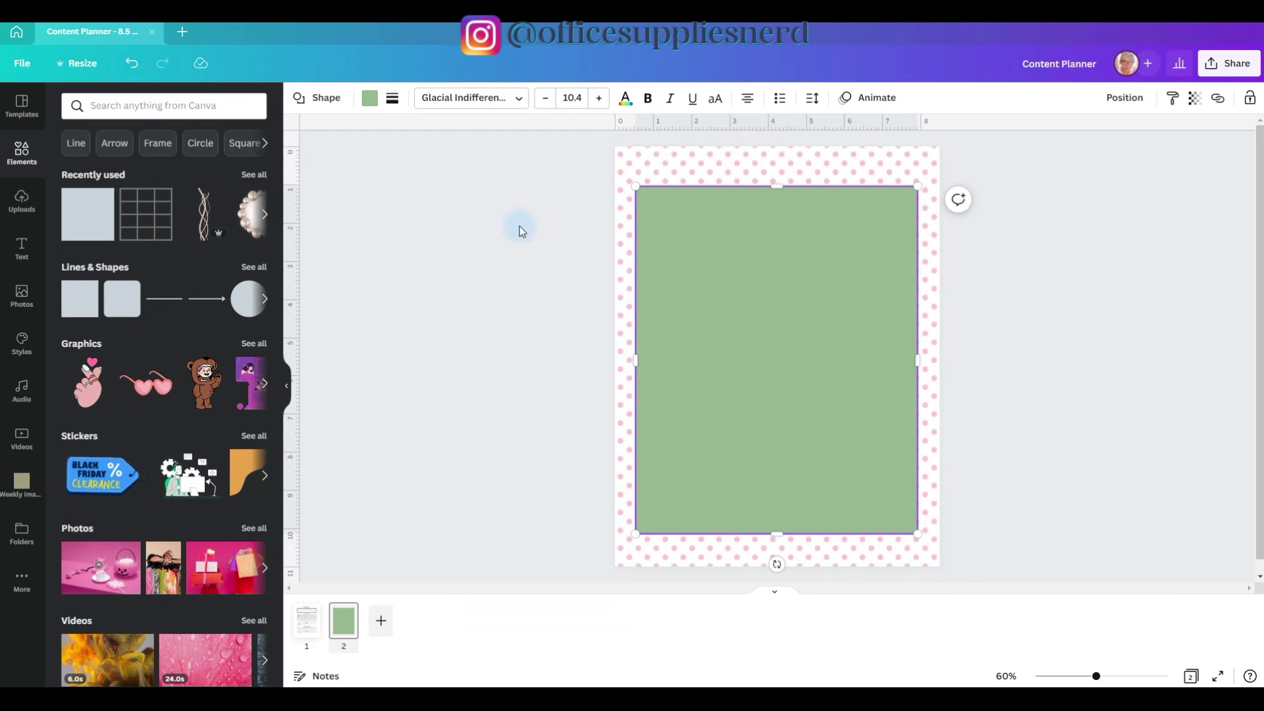
- Fill the rectangle with white and send it behind the tables
{"action": "left_click", "coordinate": [370, 98]}
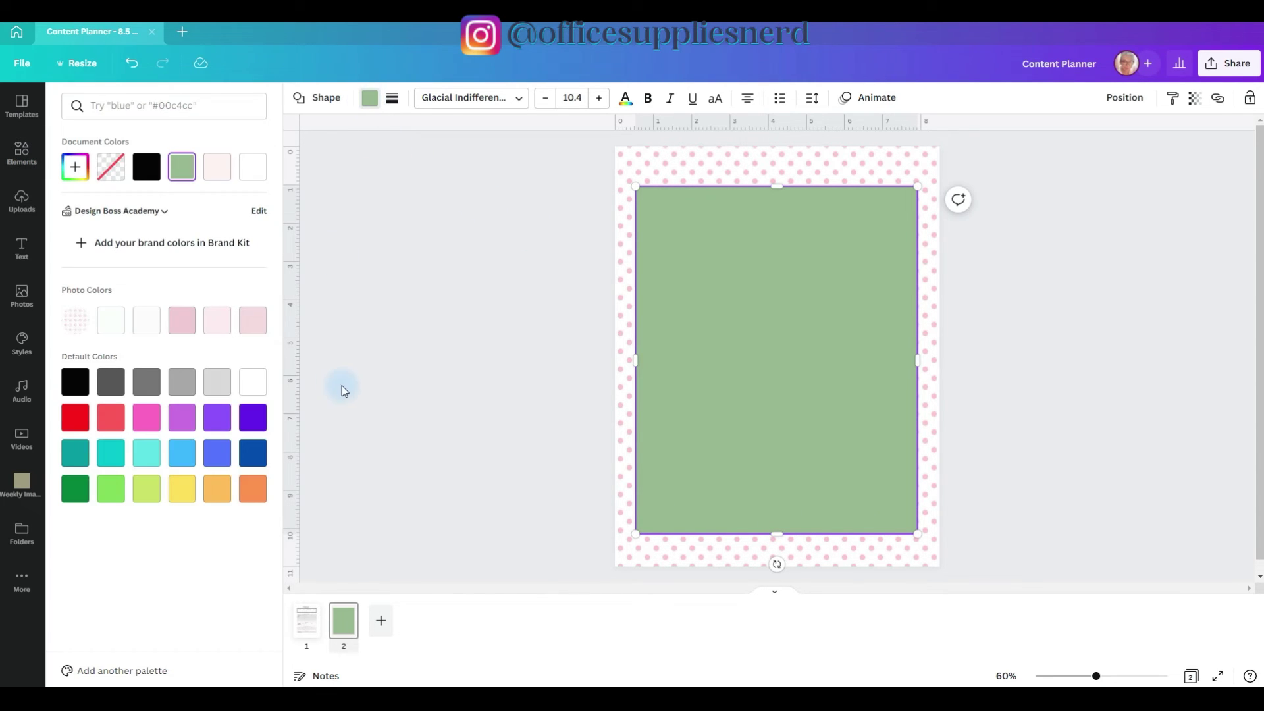
{"action": "left_click", "coordinate": [252, 382]}
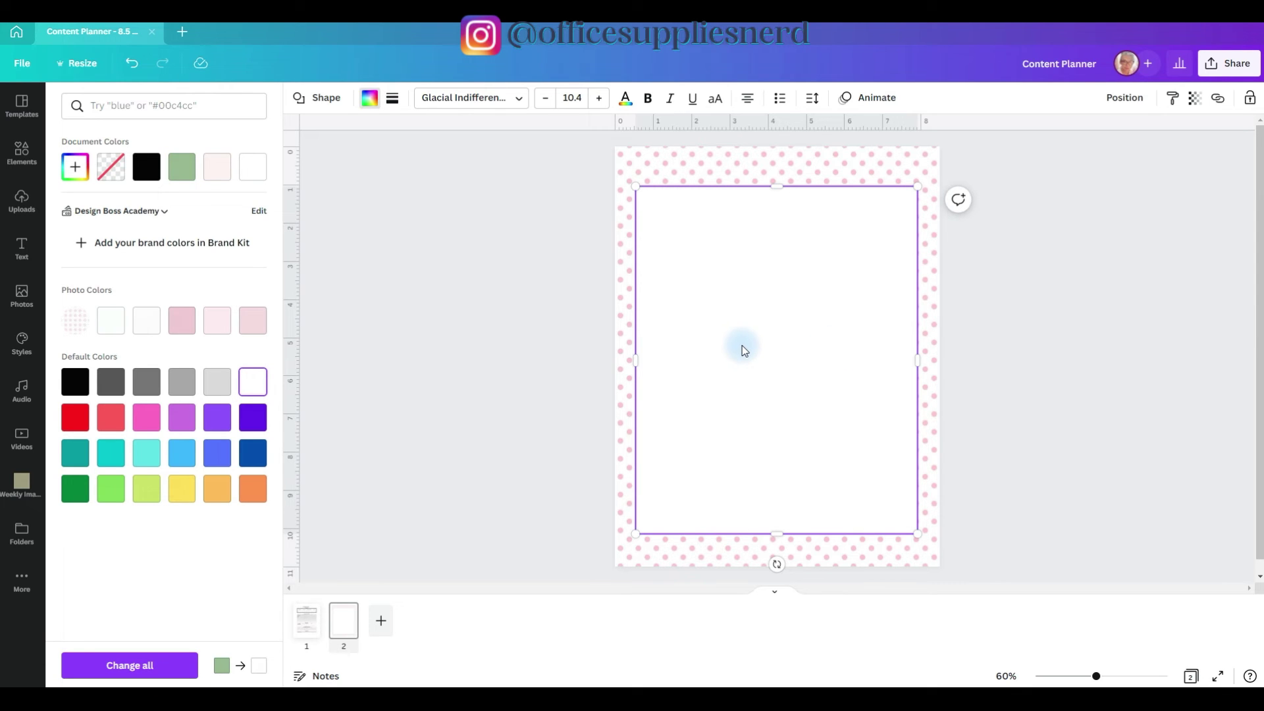
{"action": "right_click", "coordinate": [765, 344]}
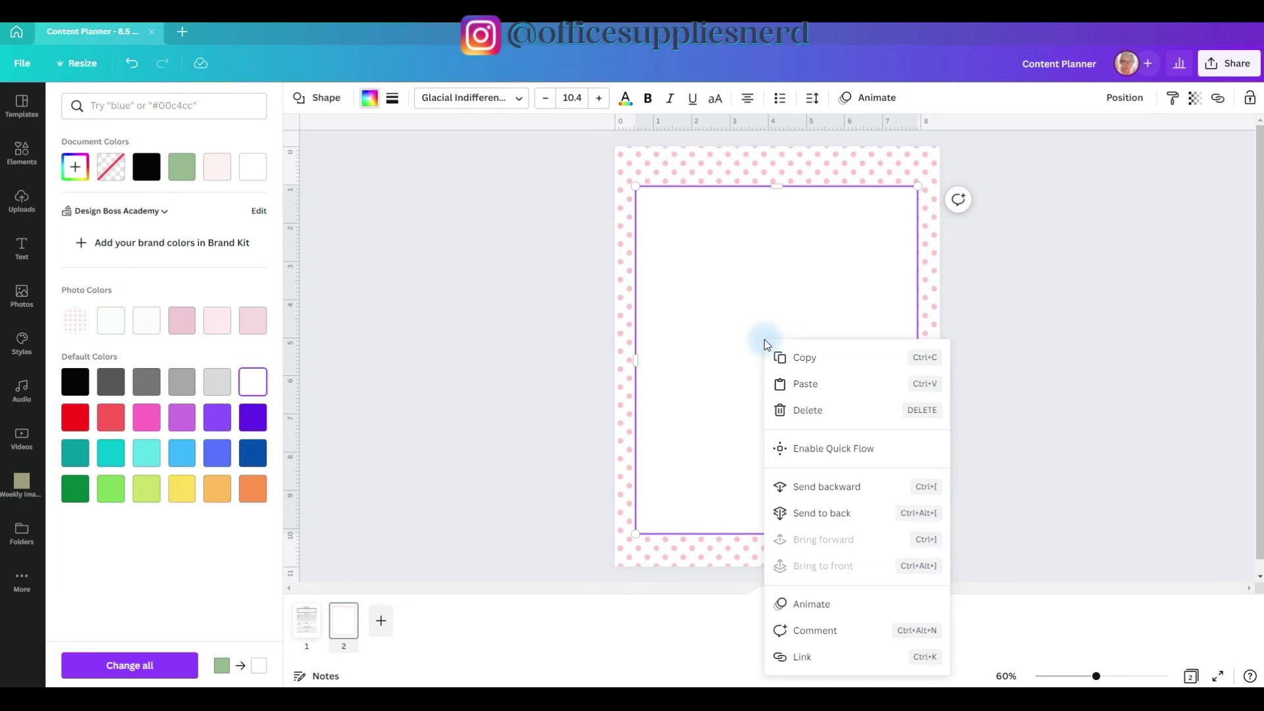
{"action": "left_click", "coordinate": [799, 511]}
{"action": "left_click", "coordinate": [22, 247]}
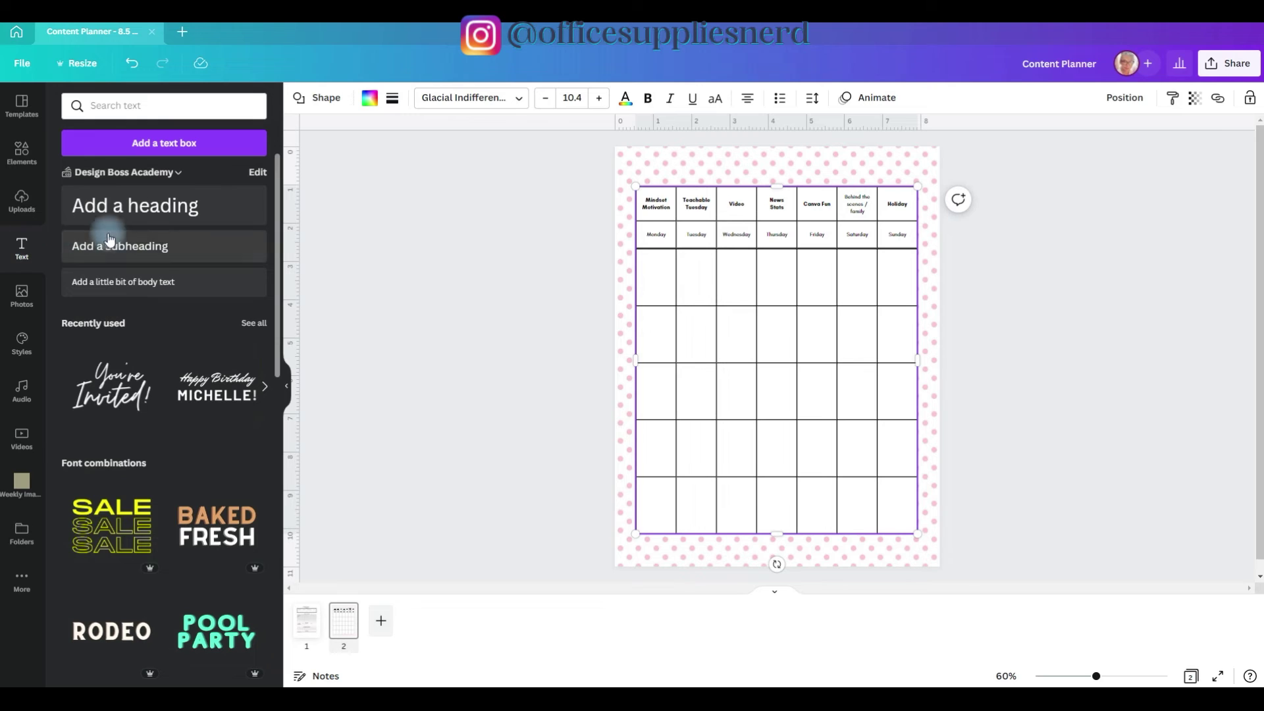
- Add a subheading at the page top reading 'Content Planner'
{"action": "left_click", "coordinate": [163, 245]}
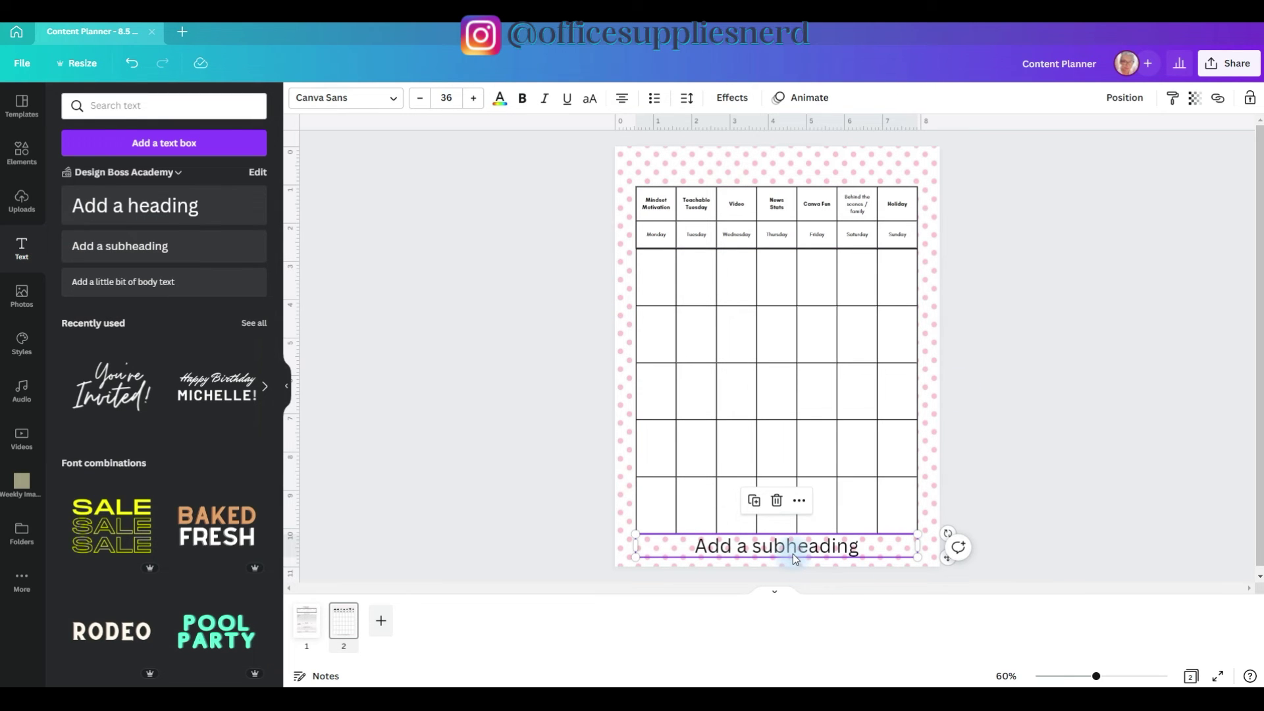
{"action": "left_click_drag", "start_coordinate": [793, 554], "coordinate": [795, 184]}
{"action": "left_click", "coordinate": [795, 183]}
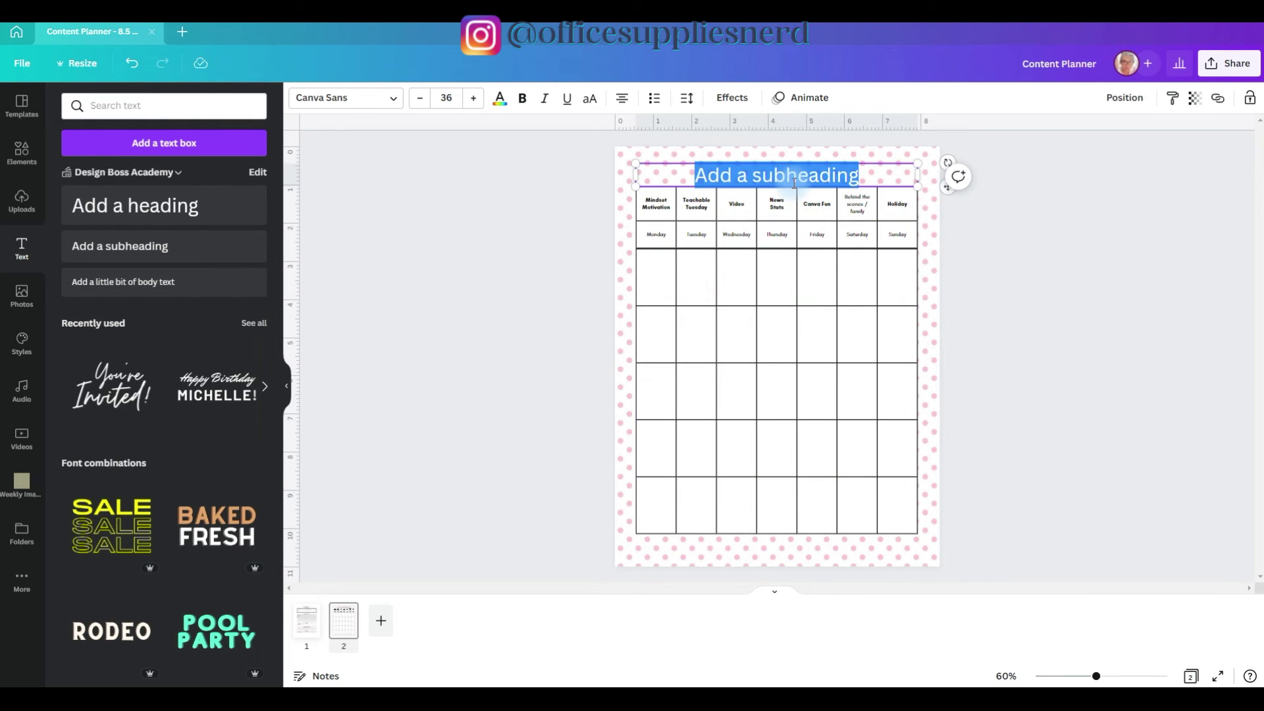
{"action": "type", "text": "Content Pl"}
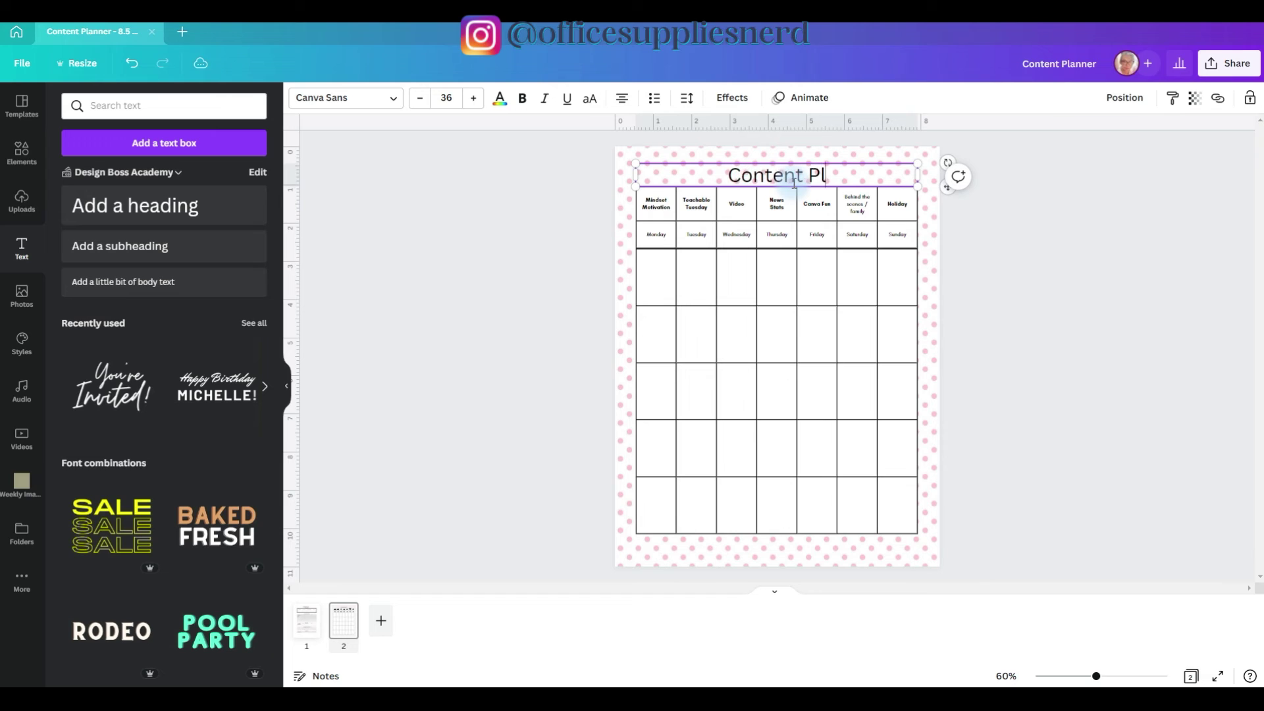
{"action": "type", "text": "anner"}
{"action": "left_click", "coordinate": [1050, 359]}
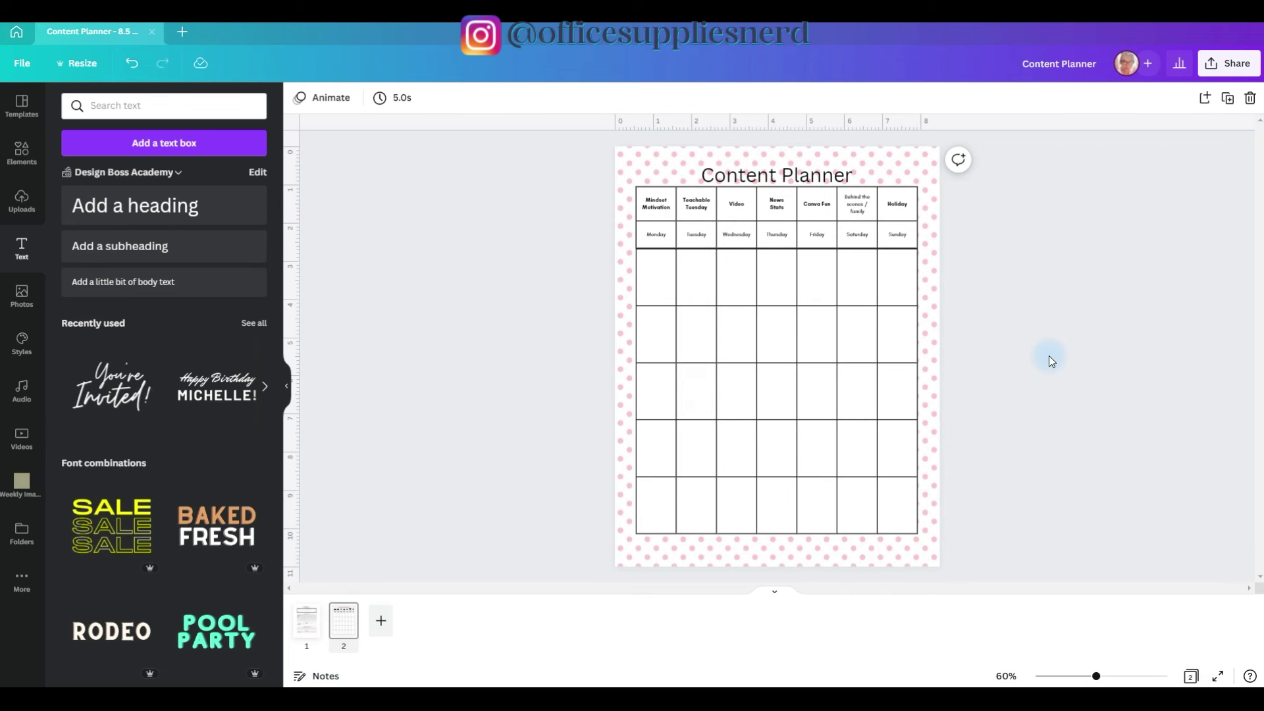